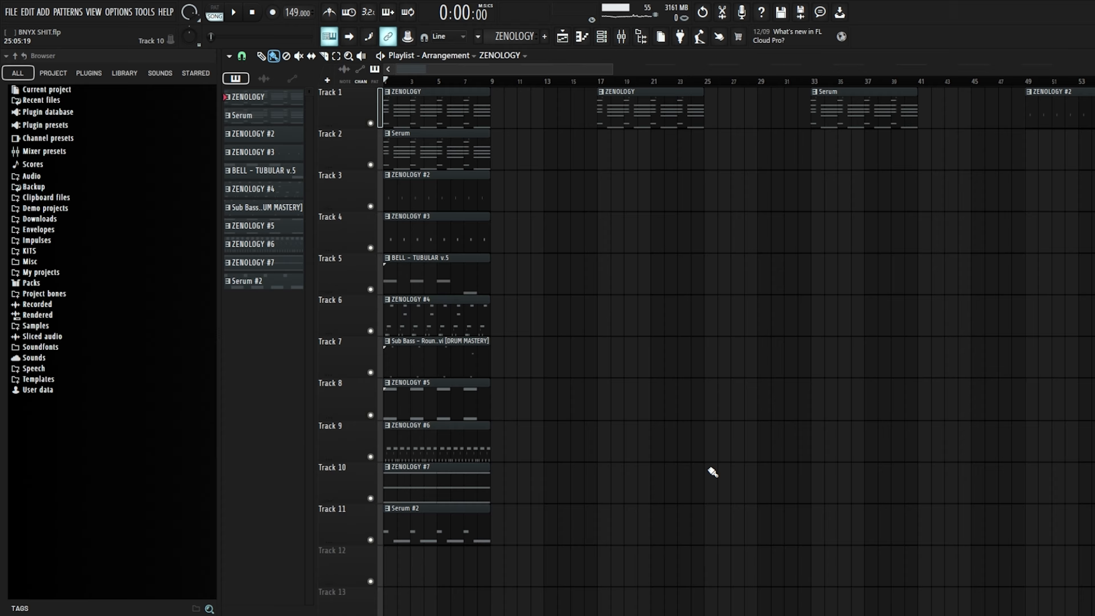
Play the ZENOLOGY chord pattern in the piano roll and select its F4, G#4 and C5 chord notes.
key("space")
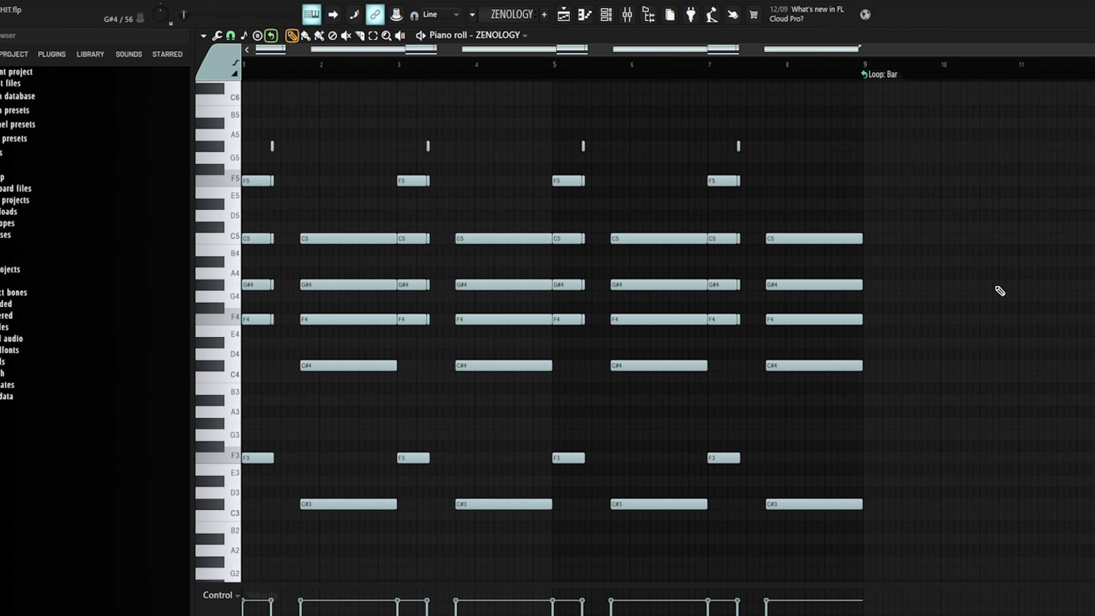
key("space")
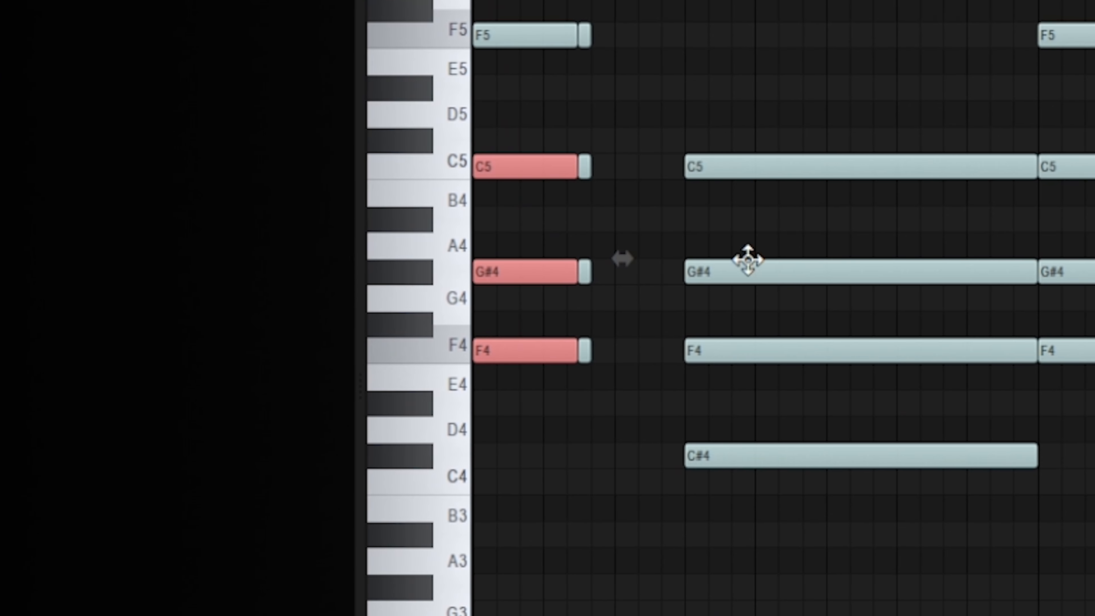
left_click_drag(394, 207, 415, 344)
left_click_drag(621, 213, 643, 343)
scroll(673, 339, "down", 2)
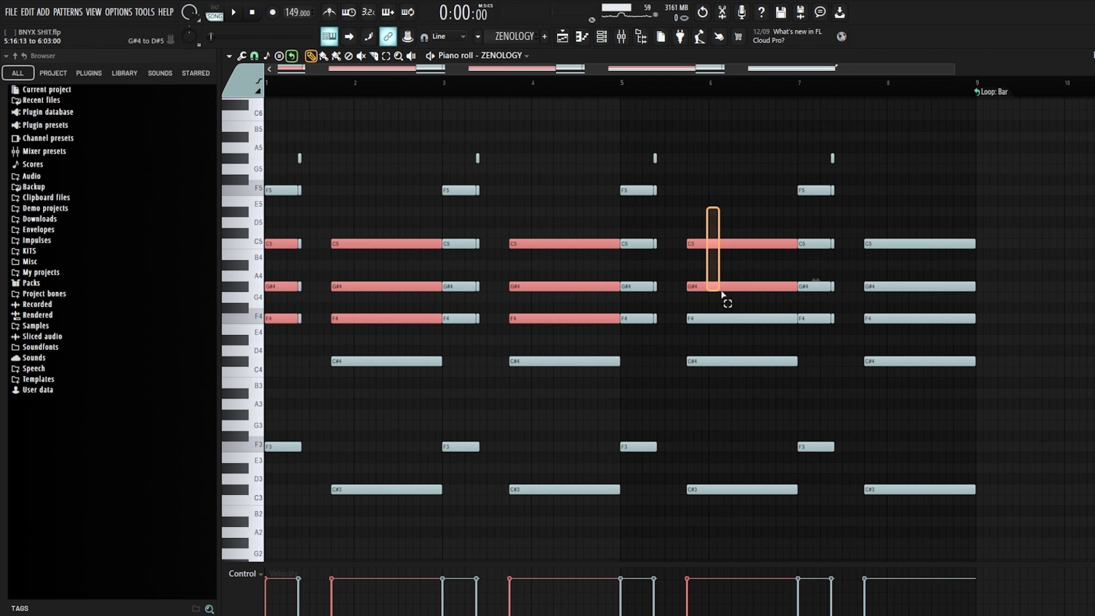
left_click_drag(918, 328, 919, 330)
scroll(447, 398, "down", 2)
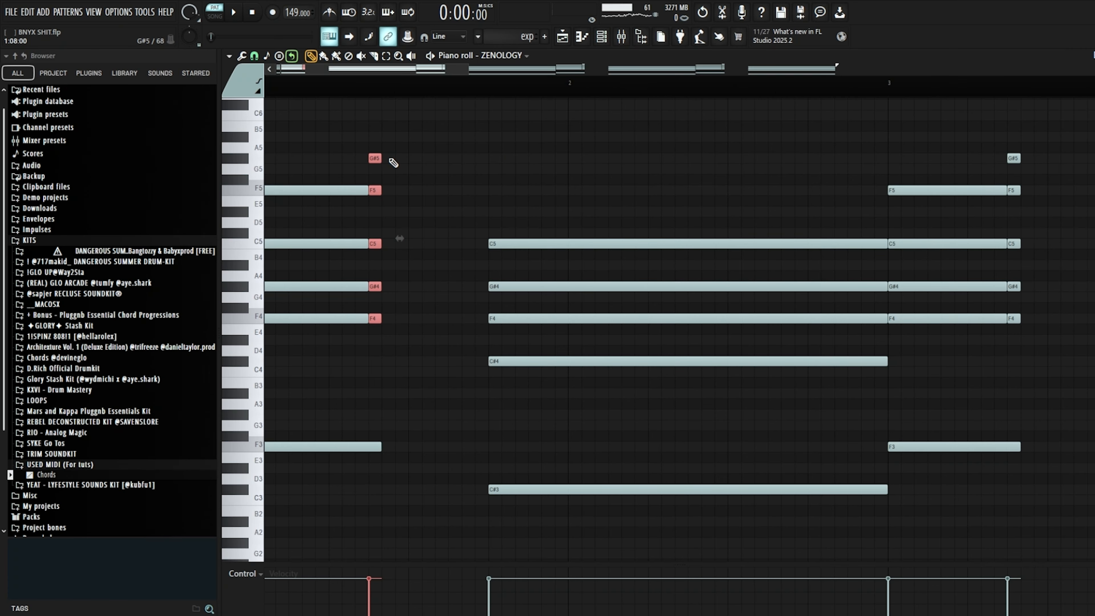
Try stretching the short F4, G#4, C5, F5 and G#5 stab up to the next chord, and shorten it again.
key("space")
scroll(390, 221, "down", 2)
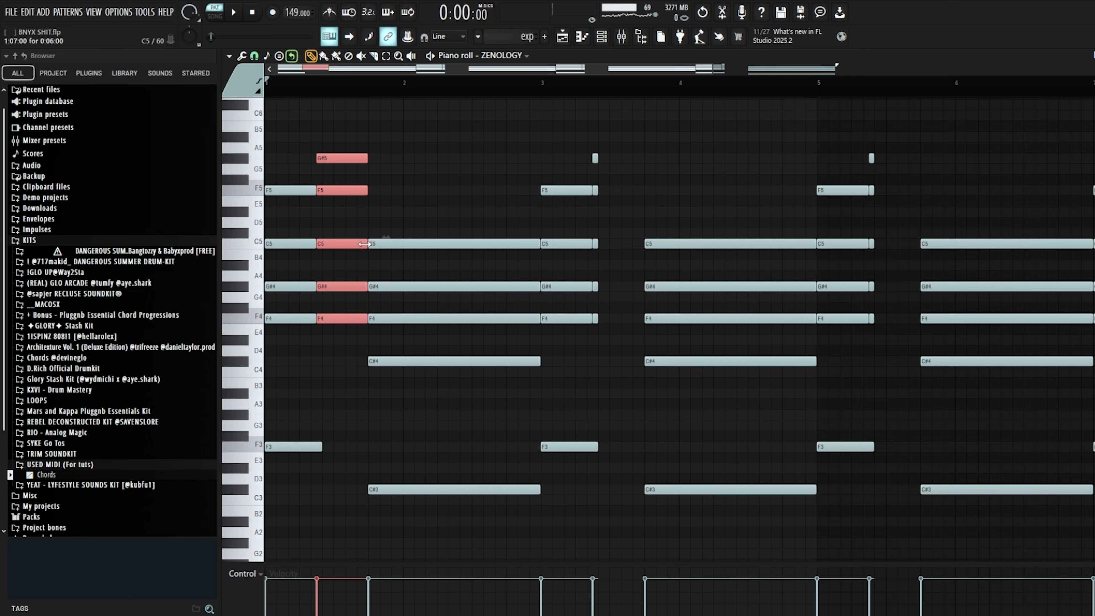
left_click_drag(365, 244, 289, 252)
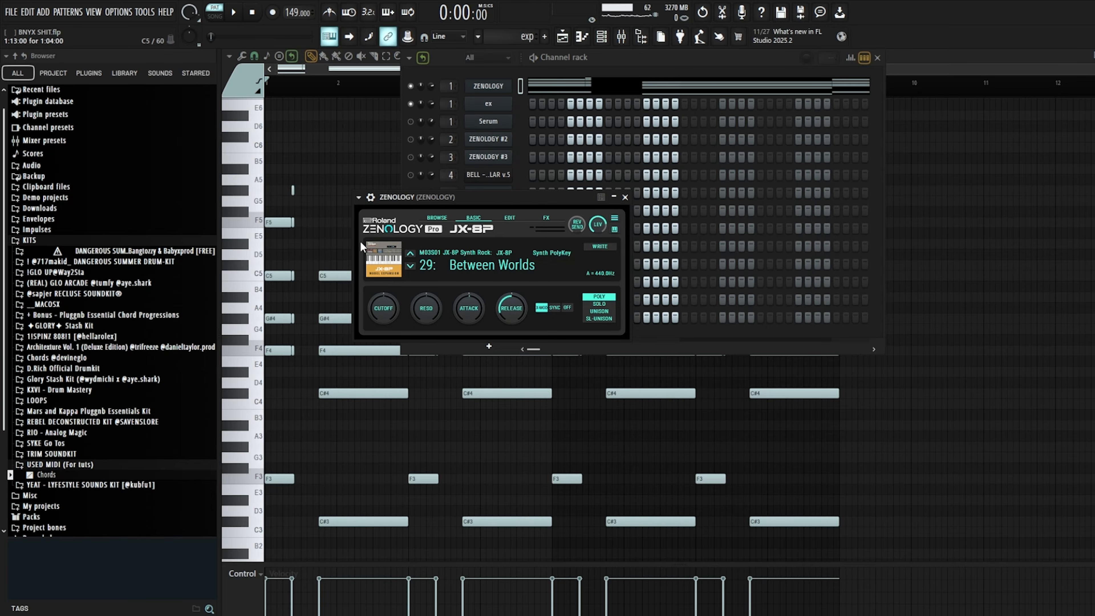
left_click_drag(309, 165, 298, 224)
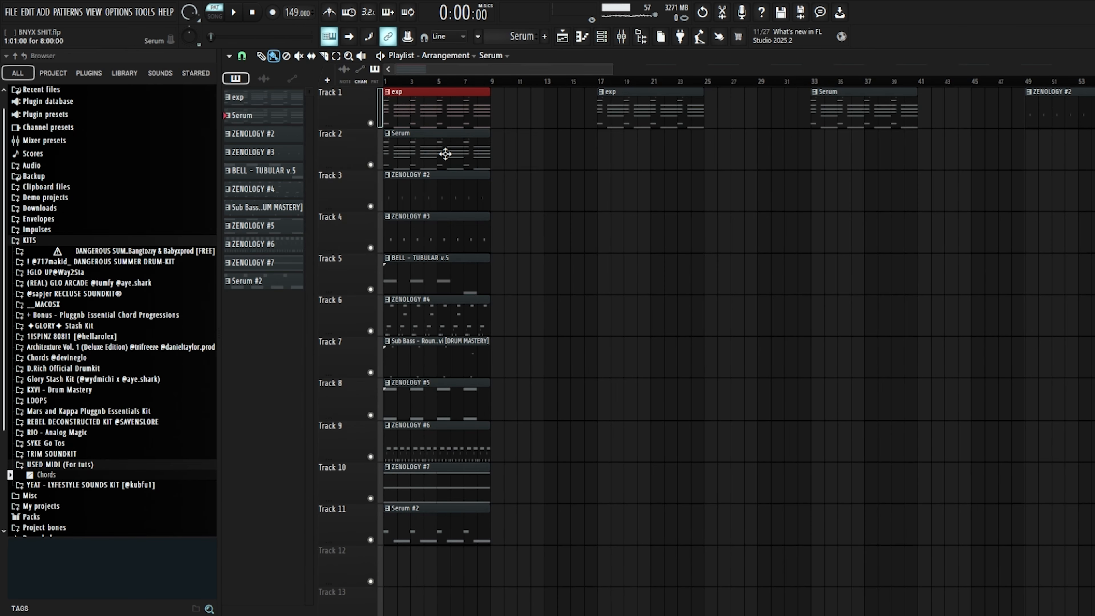
Open the Serum clip on track 2 in the piano roll and listen to its SY VeloCap sound.
double_click(437, 140)
key("space")
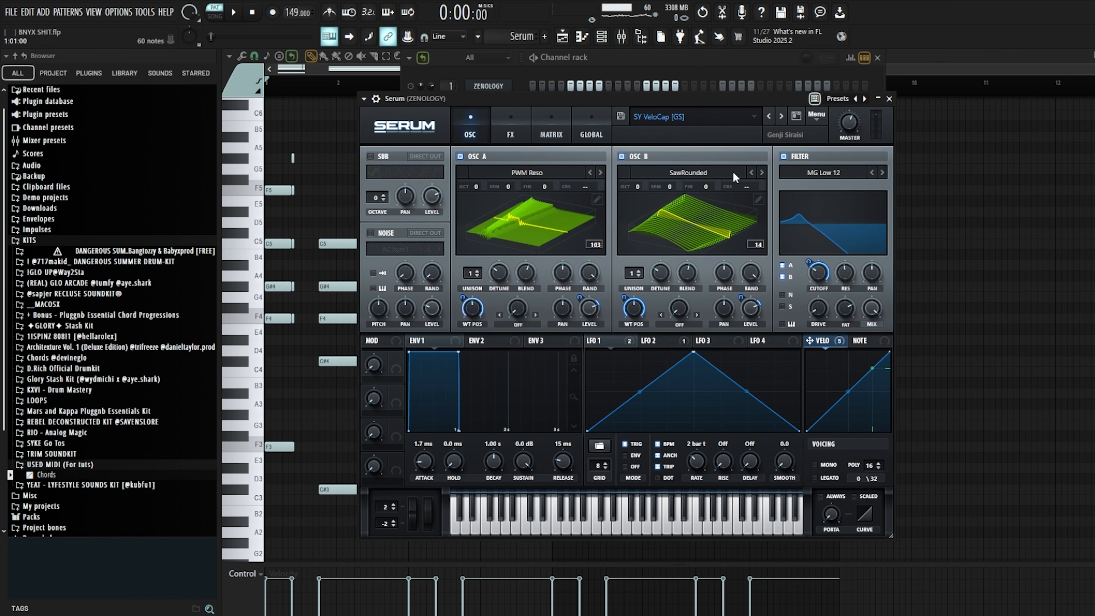
left_click(501, 87)
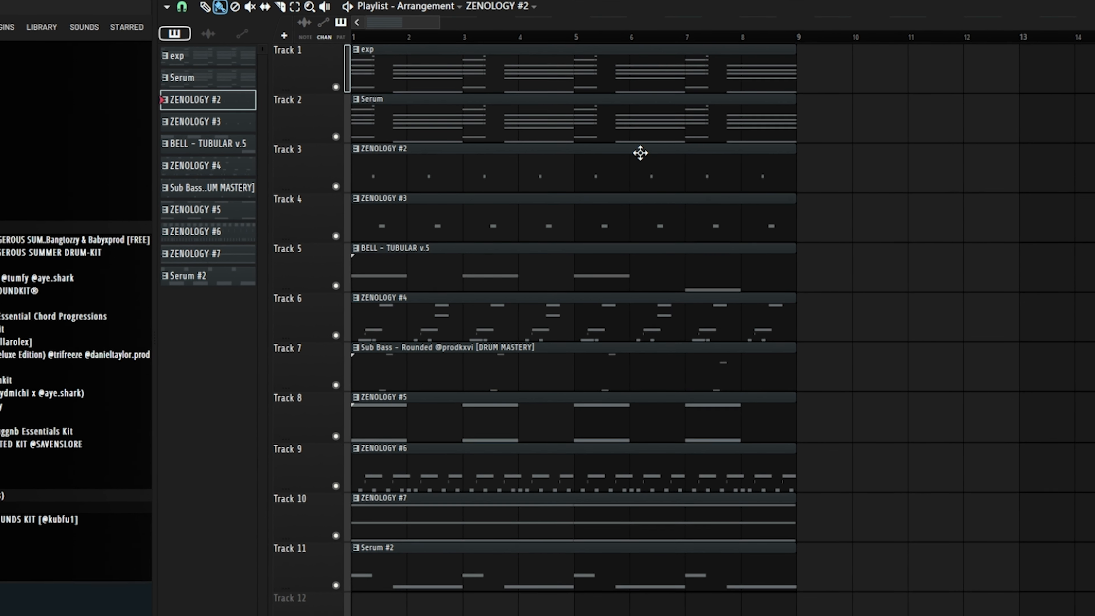
Select the ZENOLOGY #2 and ZENOLOGY #3 clips in the playlist, and play the ZENOLOGY #3 pattern in the piano roll.
left_click_drag(797, 151, 444, 210)
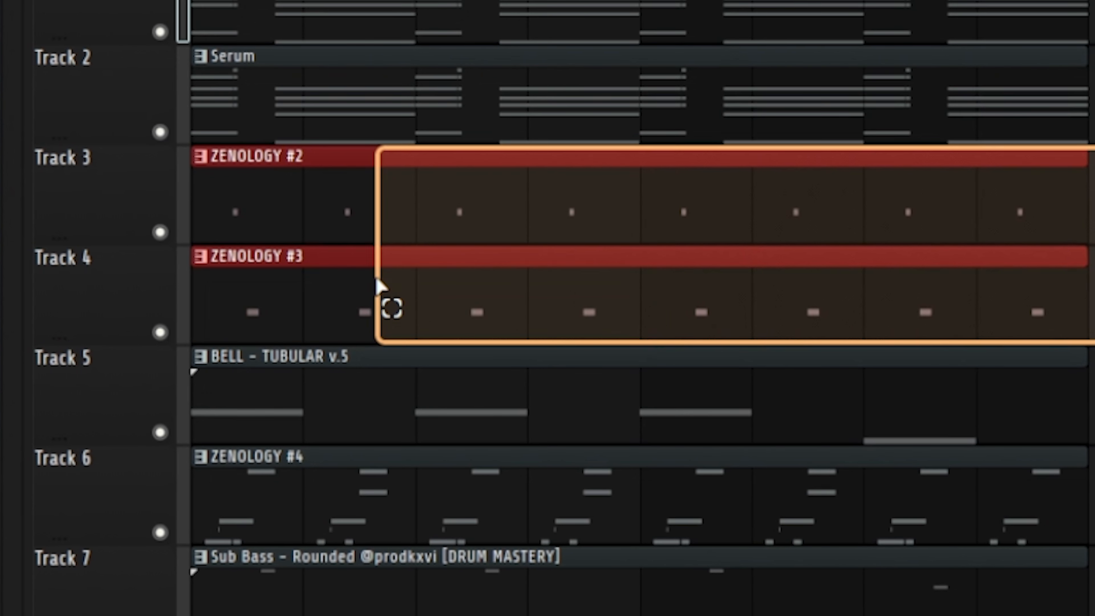
left_click_drag(378, 285, 509, 307)
double_click(472, 226)
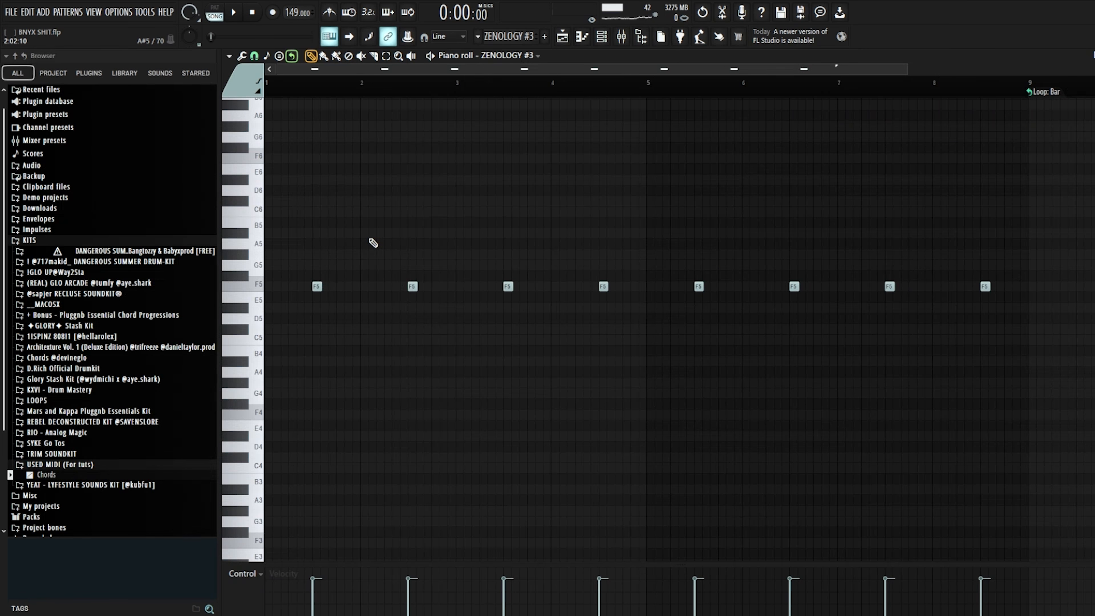
key("space")
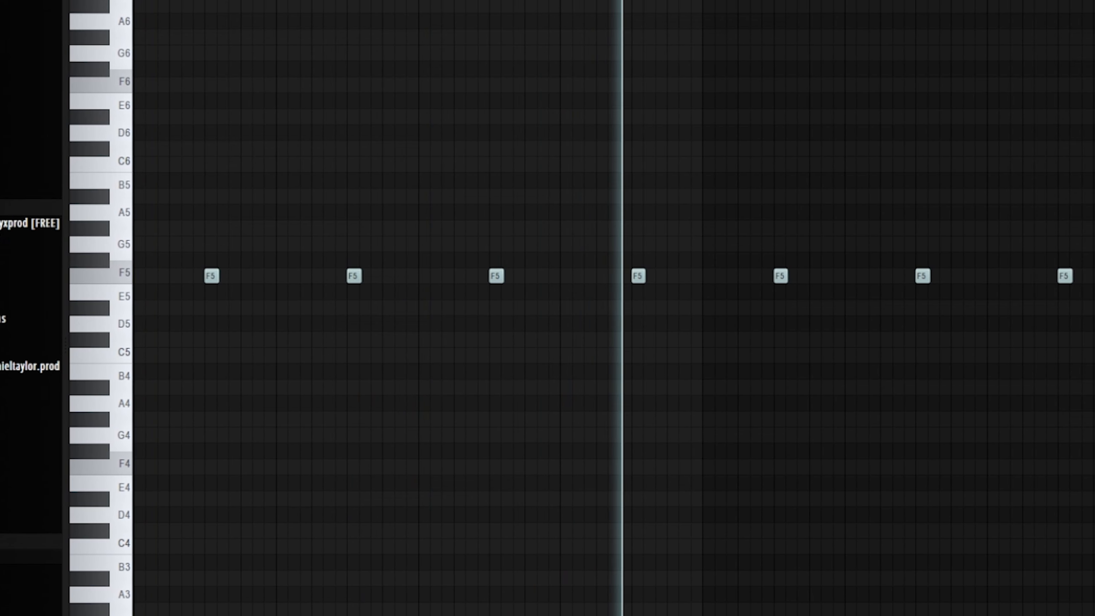
key("space")
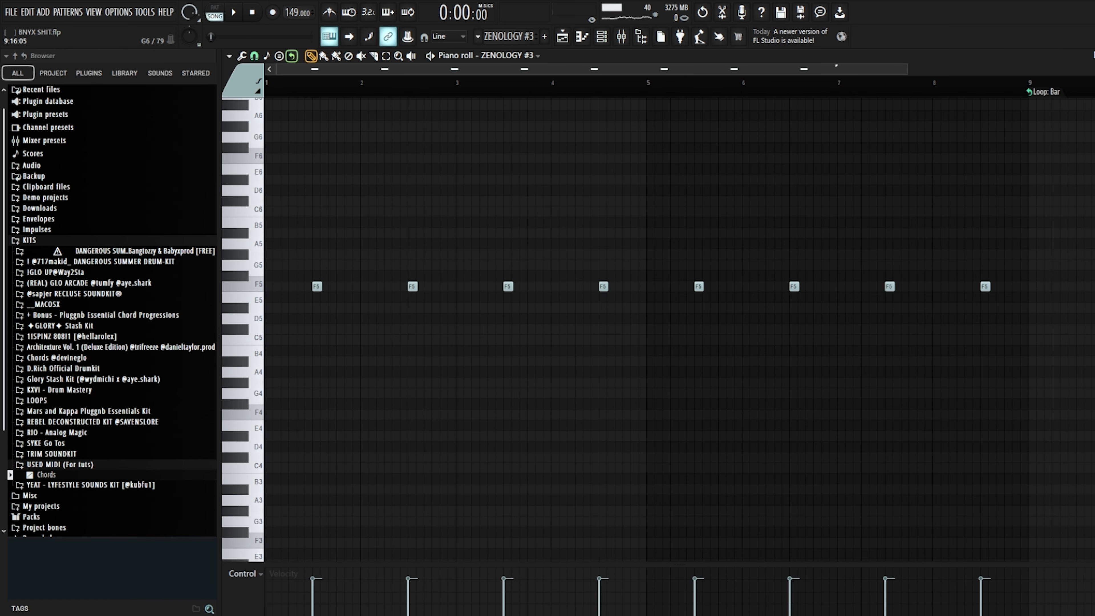
Return to the playlist and reopen the ZENOLOGY #3 clip on track 4.
key("F5")
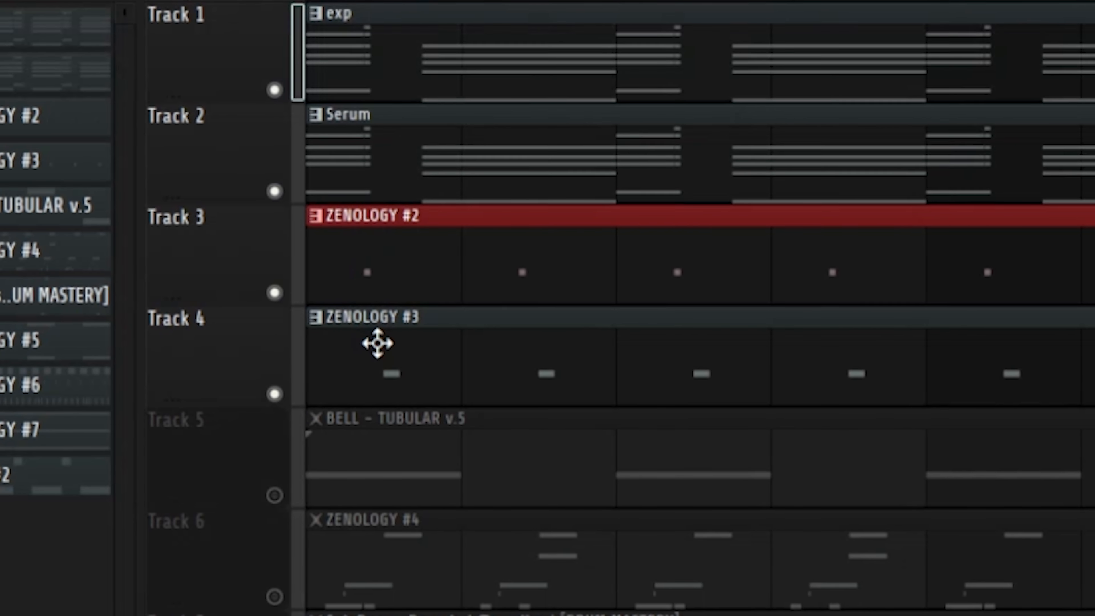
left_click(418, 231)
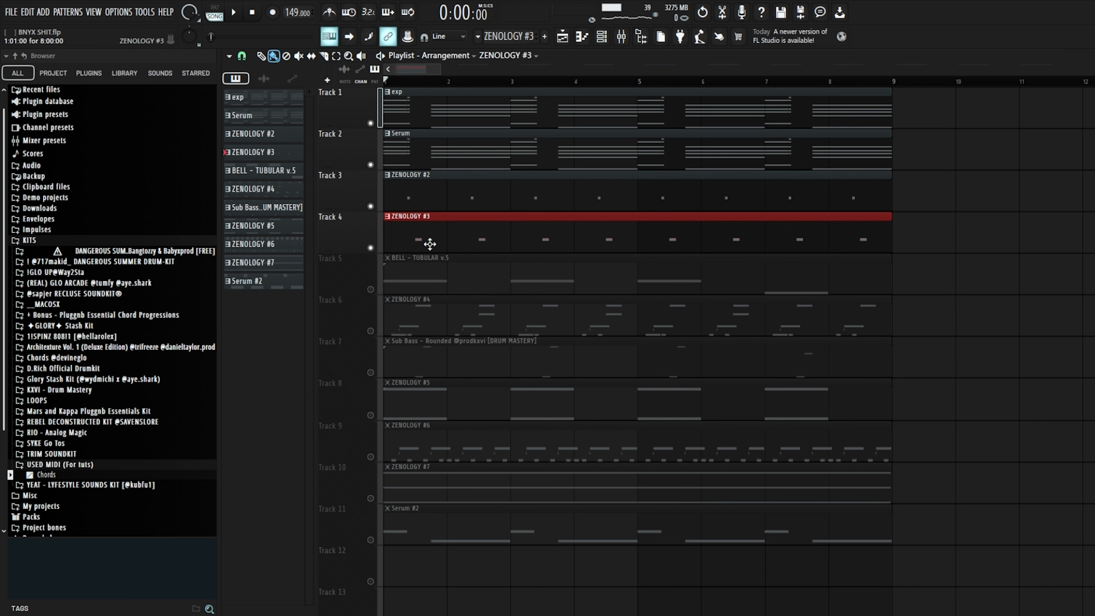
double_click(430, 244)
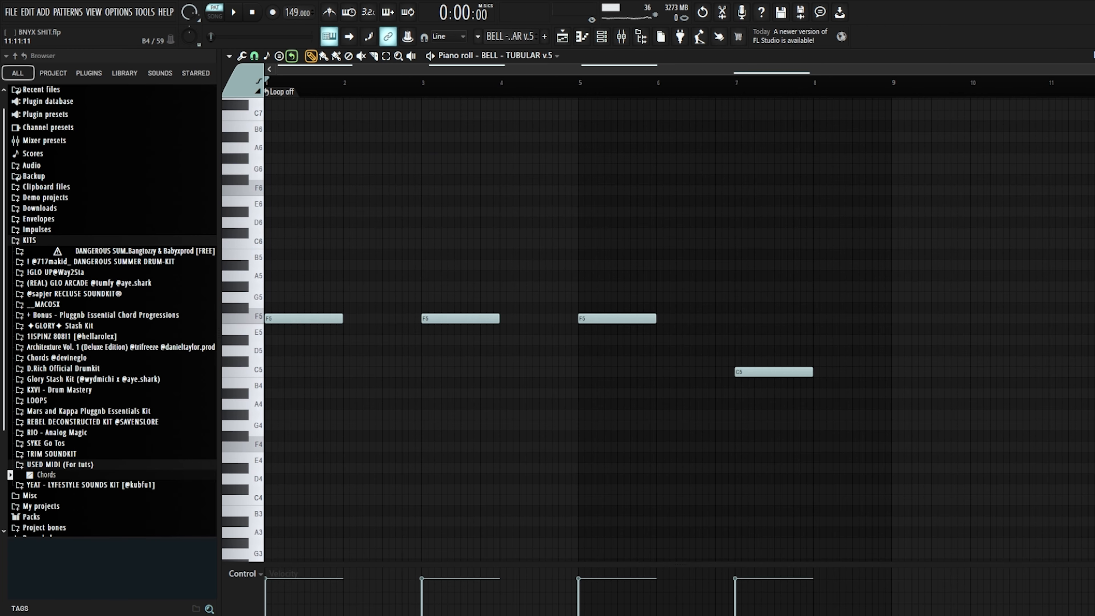
Play the BELL - TUBULAR v.5 pattern alone in the piano roll, and play it together with the playlist arrangement.
key("space")
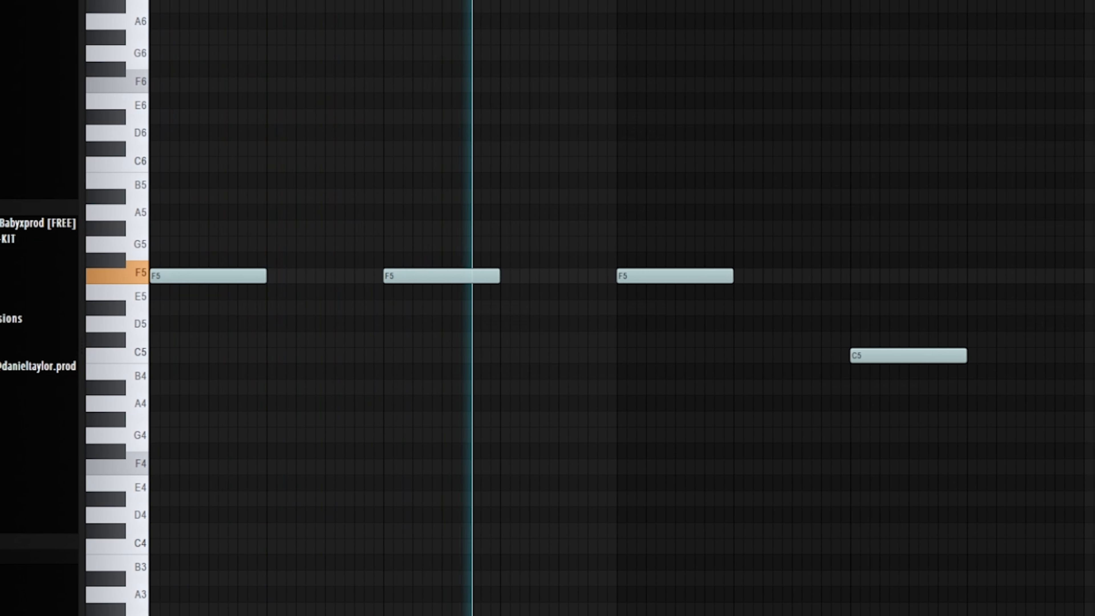
key("space")
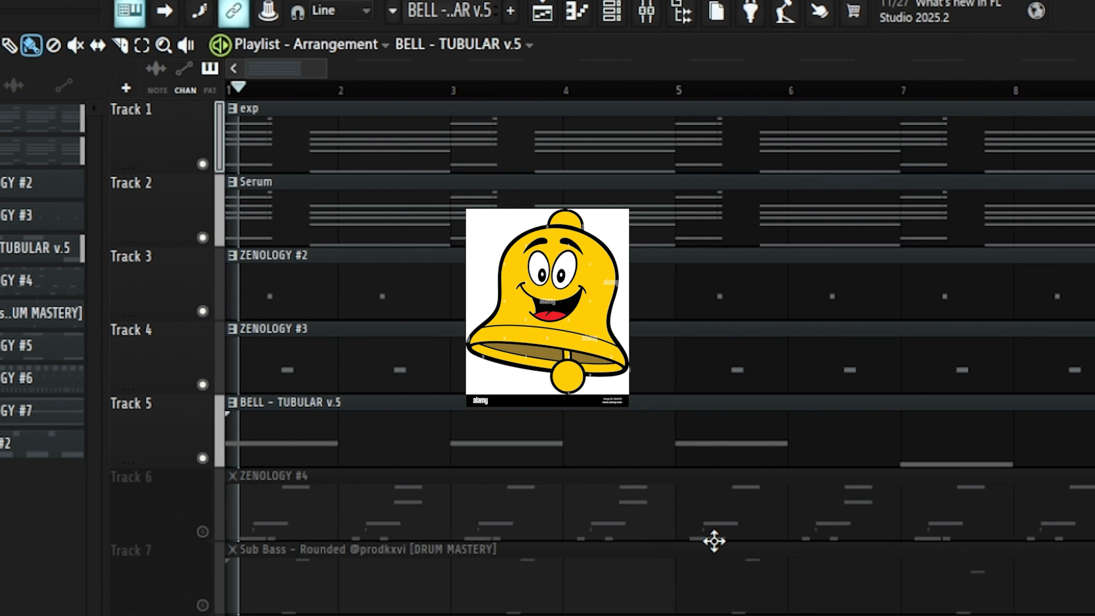
key("space")
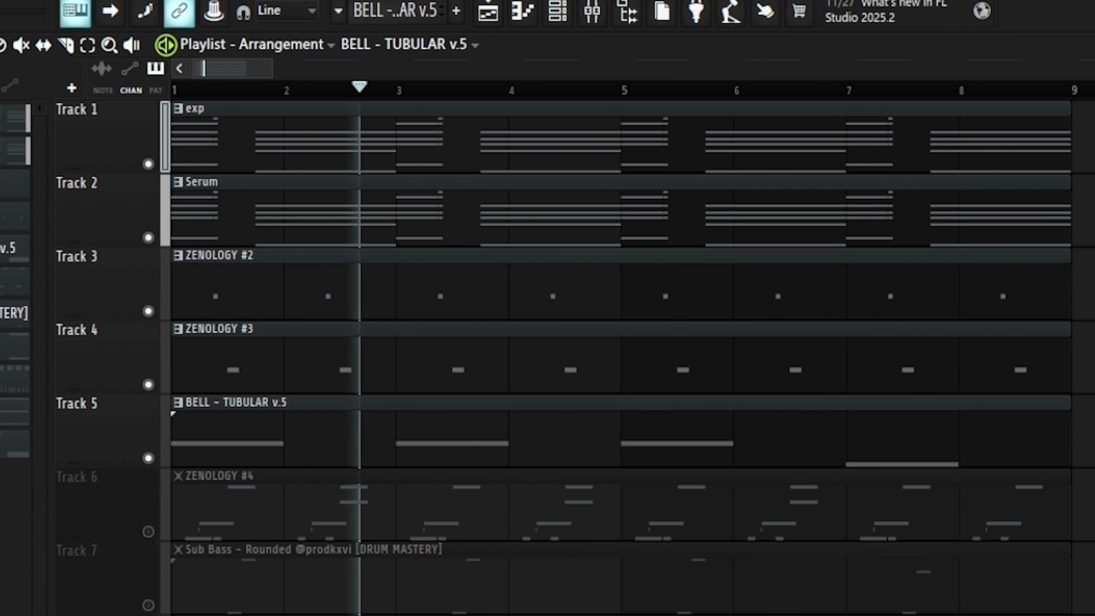
key("space")
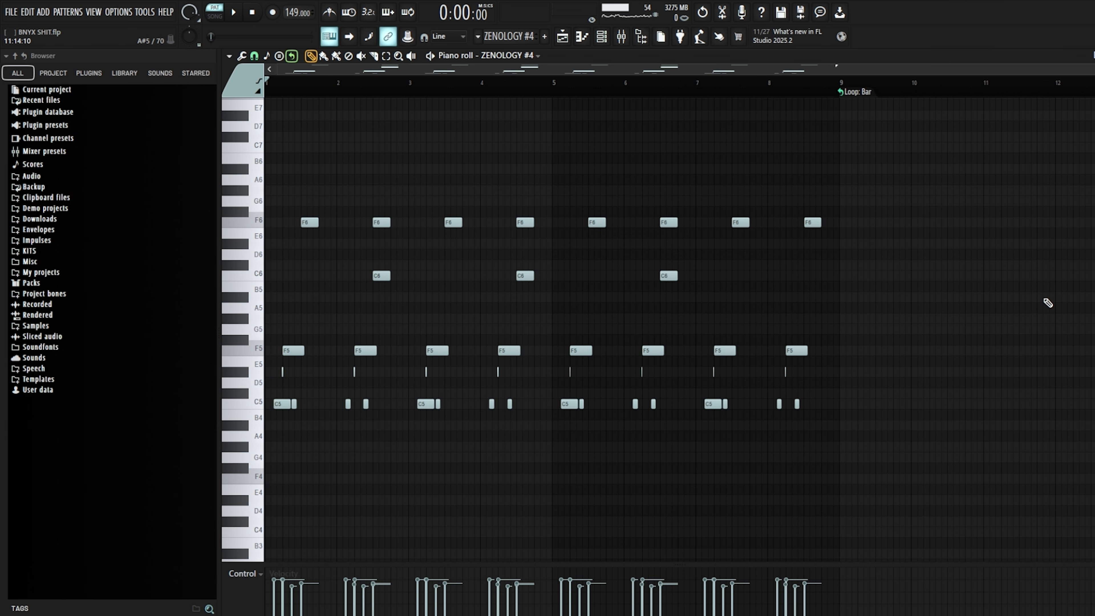
Play the ZENOLOGY #4 counter-melody pattern in the piano roll.
key("space")
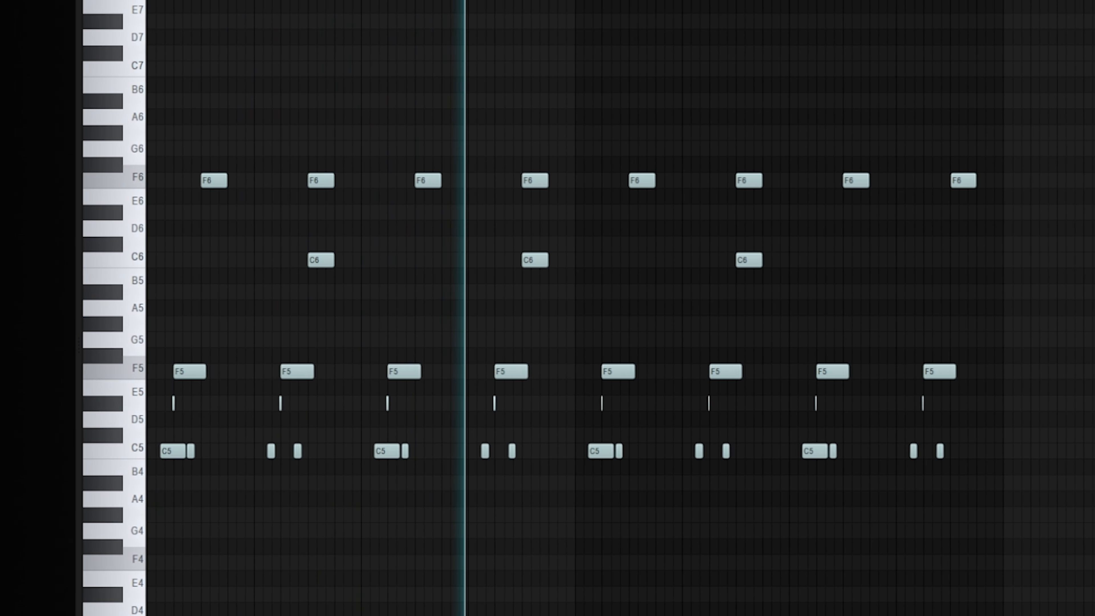
key("space")
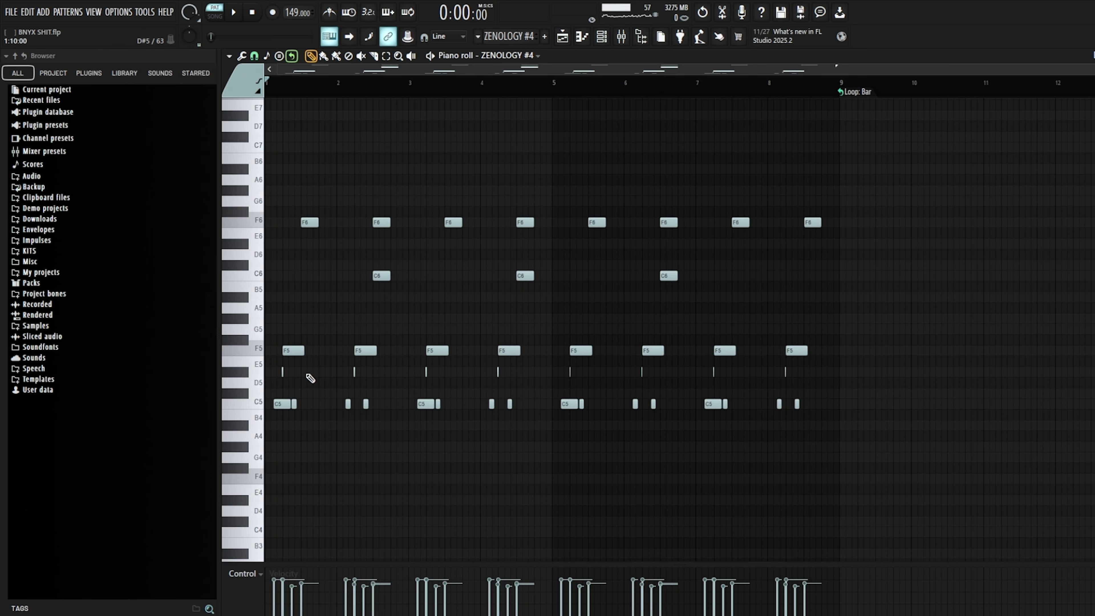
left_click_drag(859, 410, 858, 409)
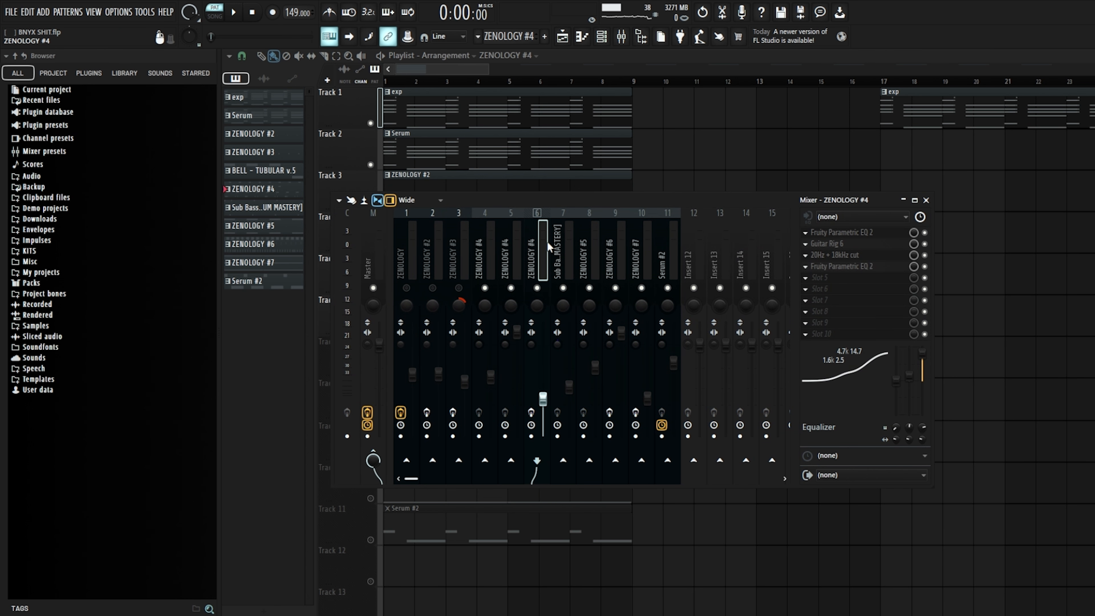
Toggle the effects switch of the ZENOLOGY #4 mixer track and open its first Fruity Parametric EQ 2.
left_click(531, 412)
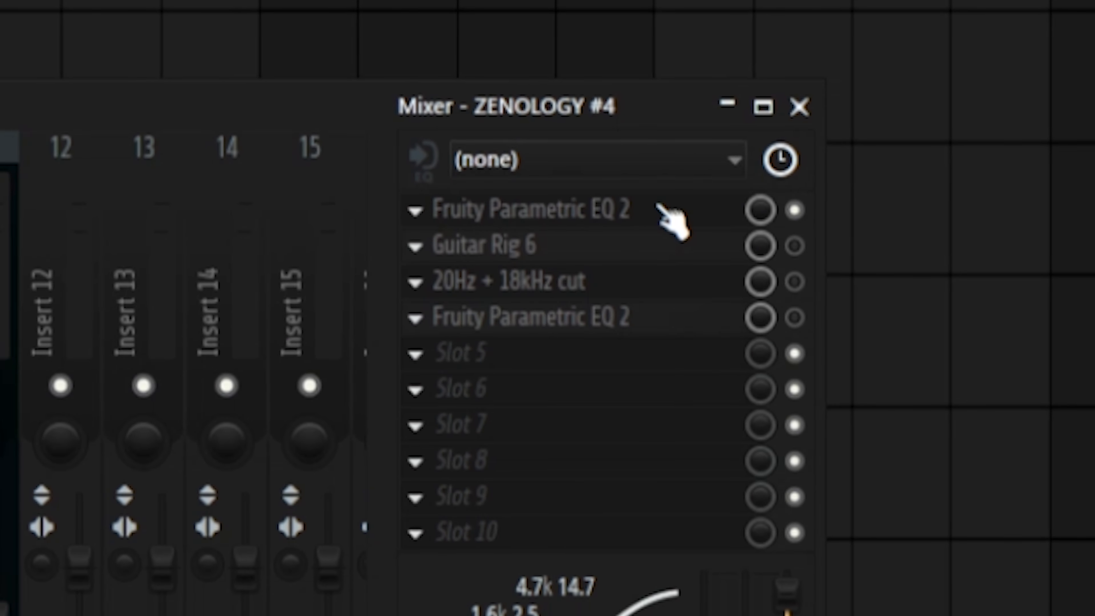
left_click(659, 209)
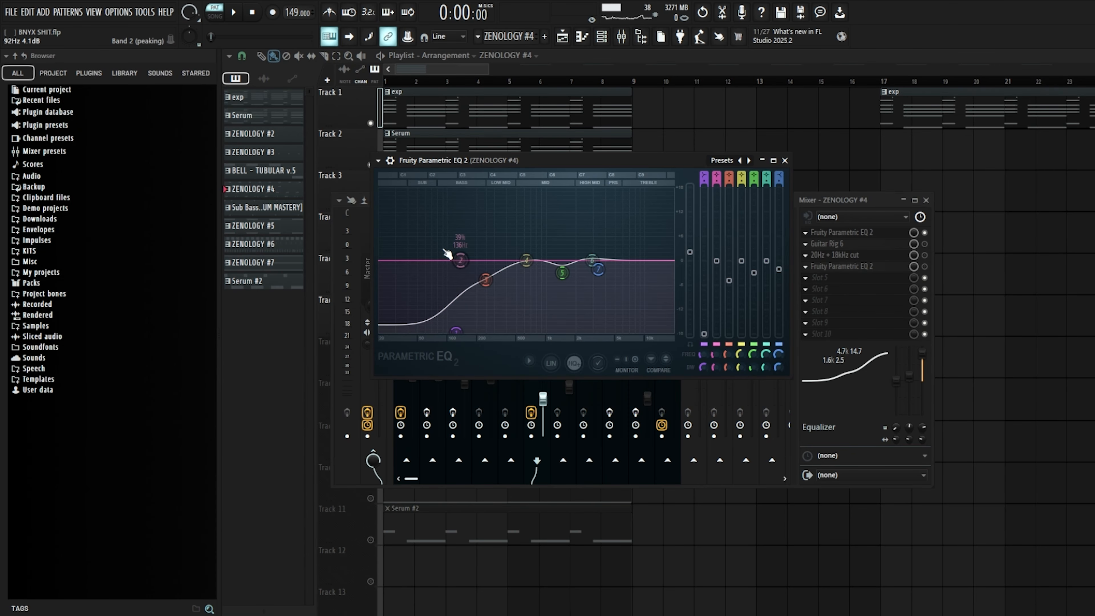
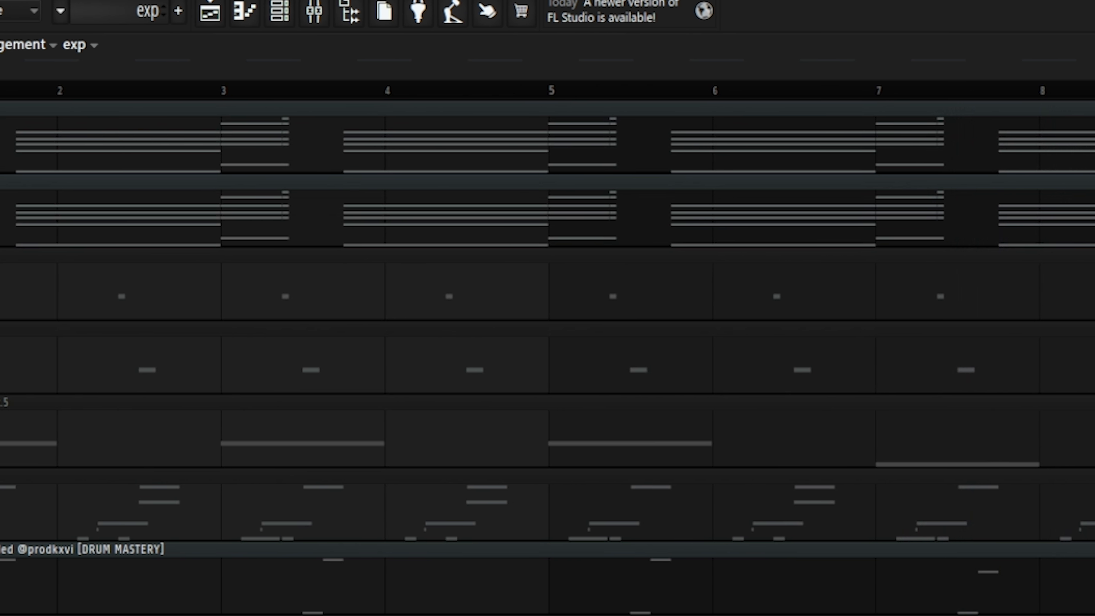
Open the Sub Bass - Rounded clip on track 7, and play the ZENOLOGY #5 pattern's F4 and F5 notes.
key("space")
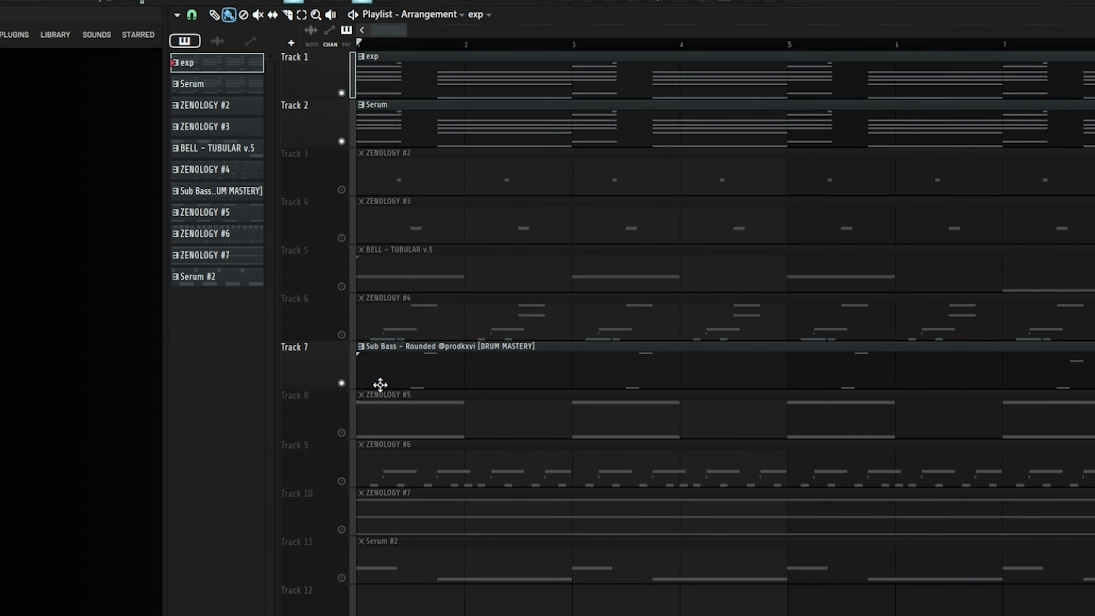
double_click(376, 385)
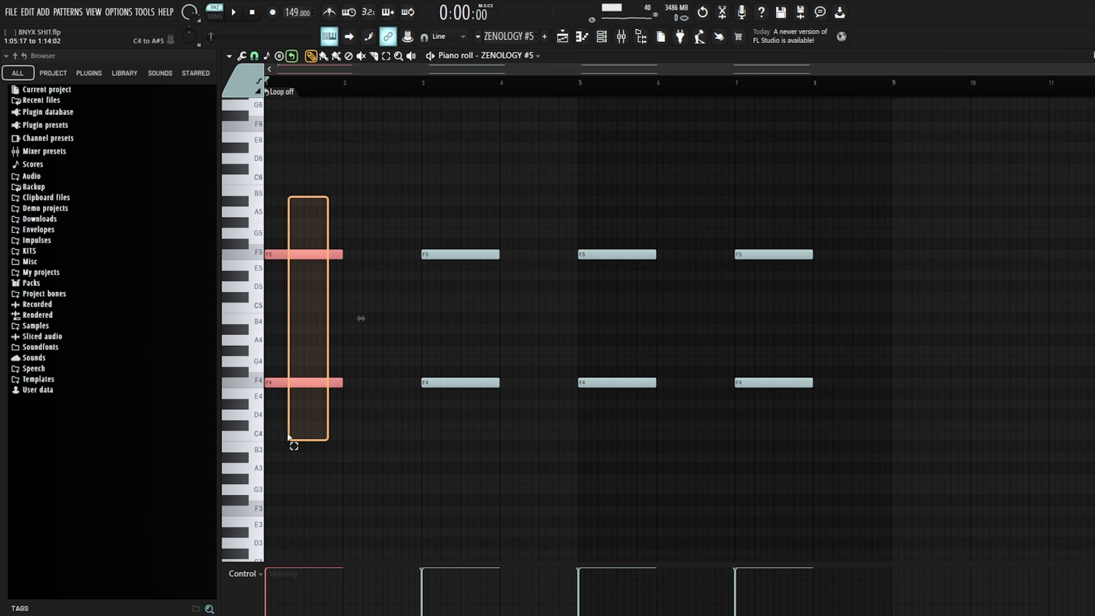
key("space")
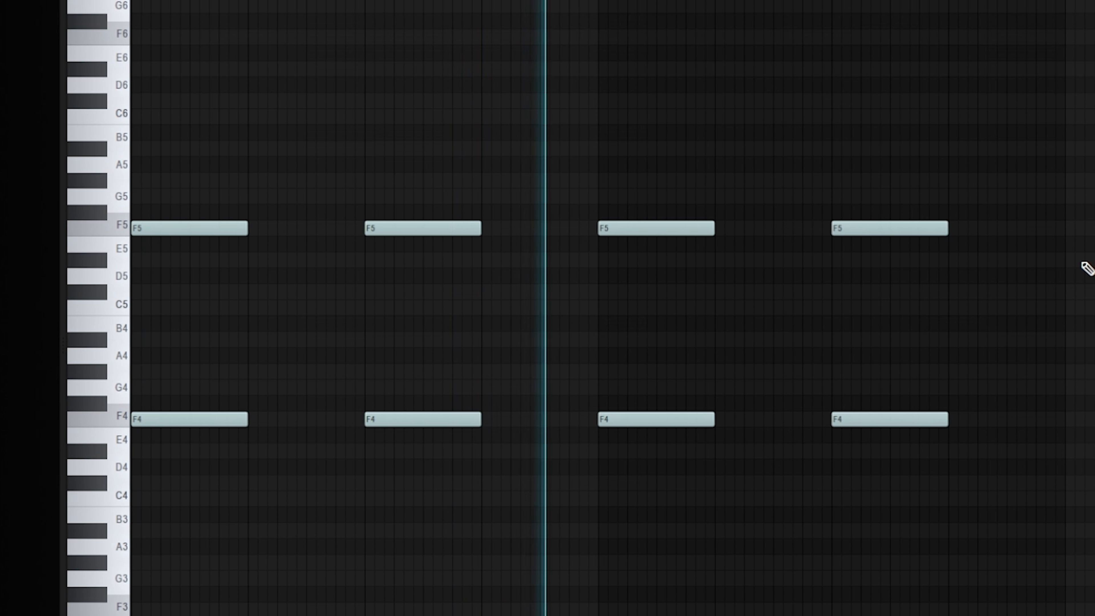
key("space")
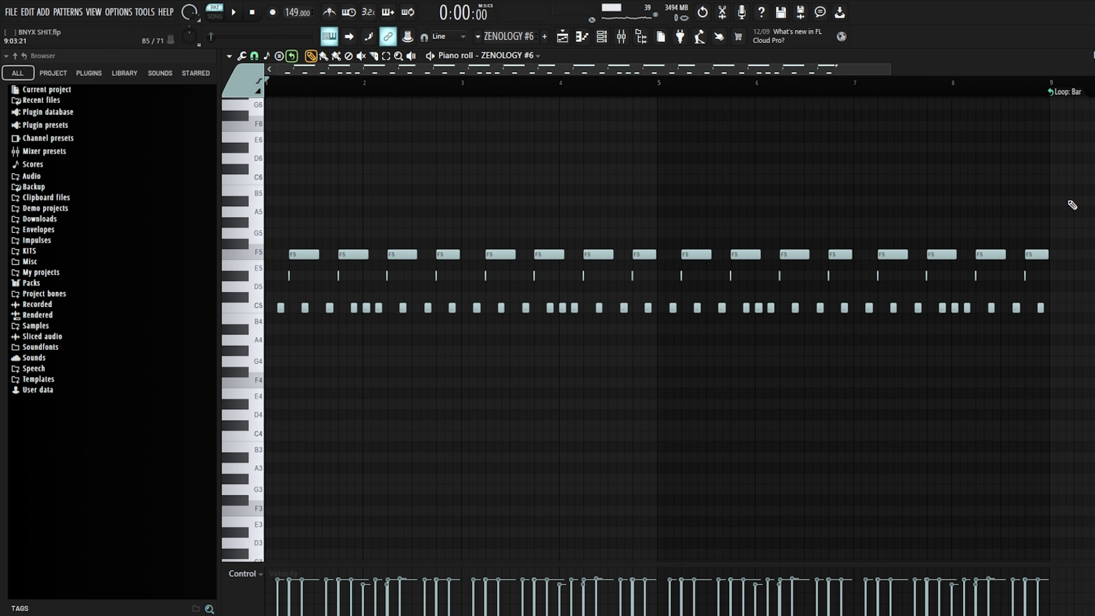
Play the ZENOLOGY #6 pattern and select its first C5, D#5 and F5 notes in the piano roll.
key("space")
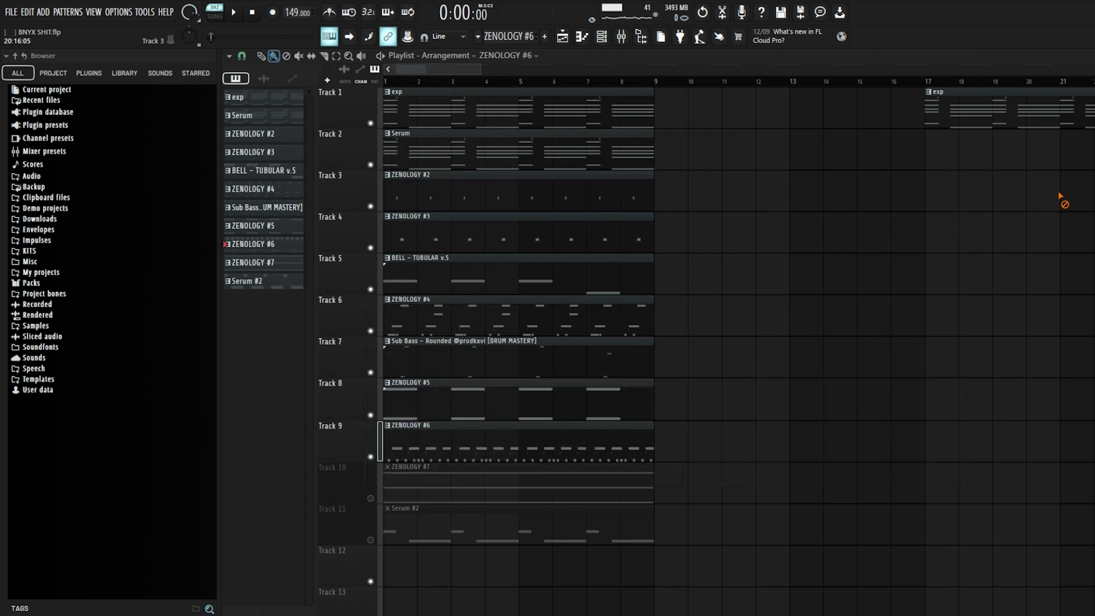
scroll(580, 88, "down", 3)
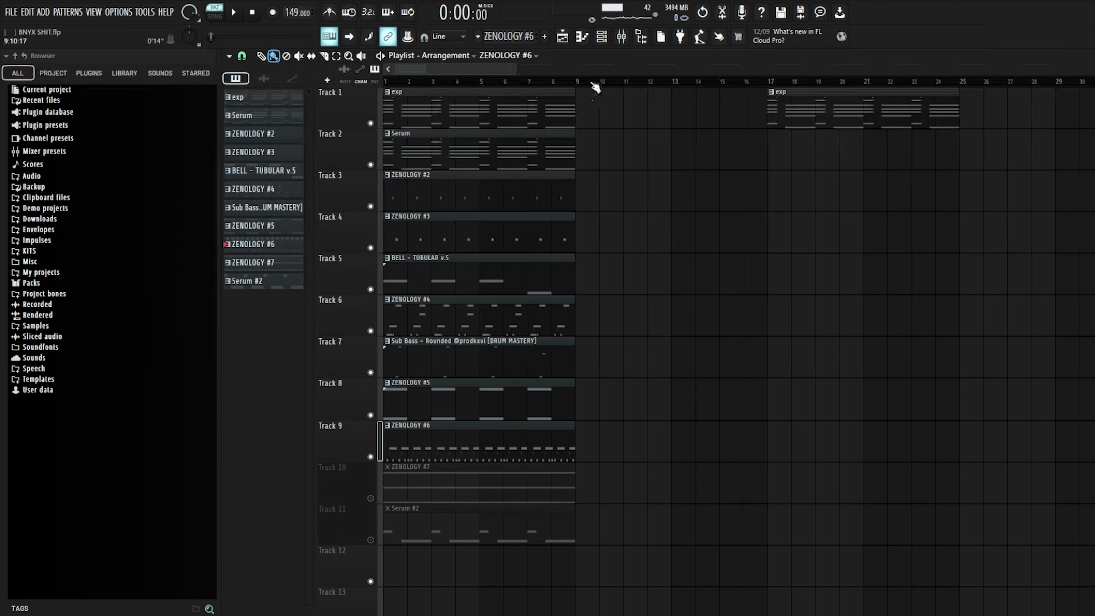
left_click(611, 39)
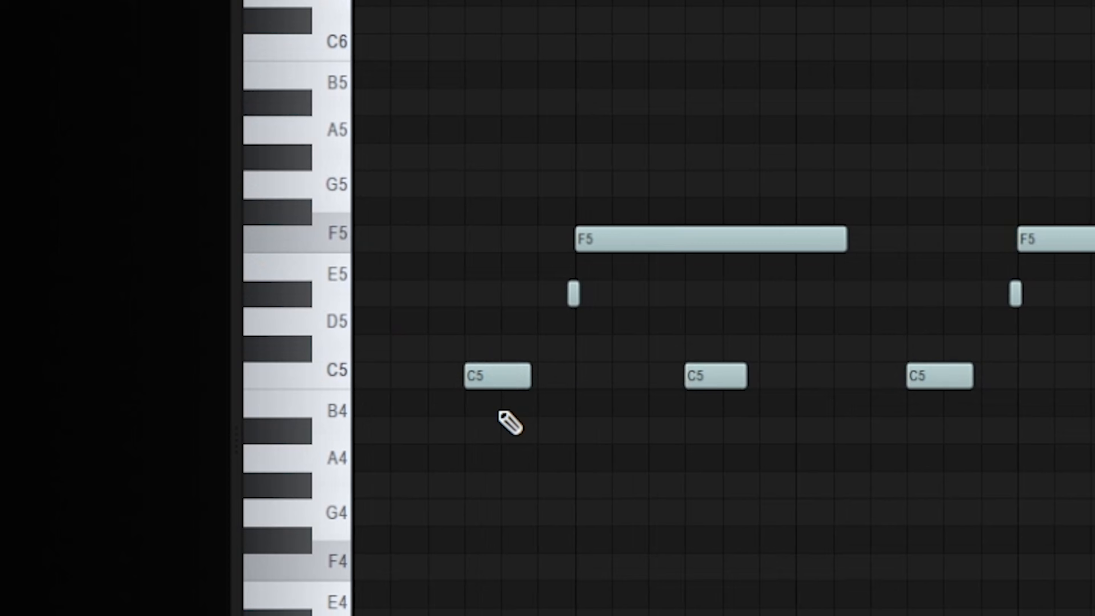
left_click(508, 374, "shift")
left_click(545, 291, "shift")
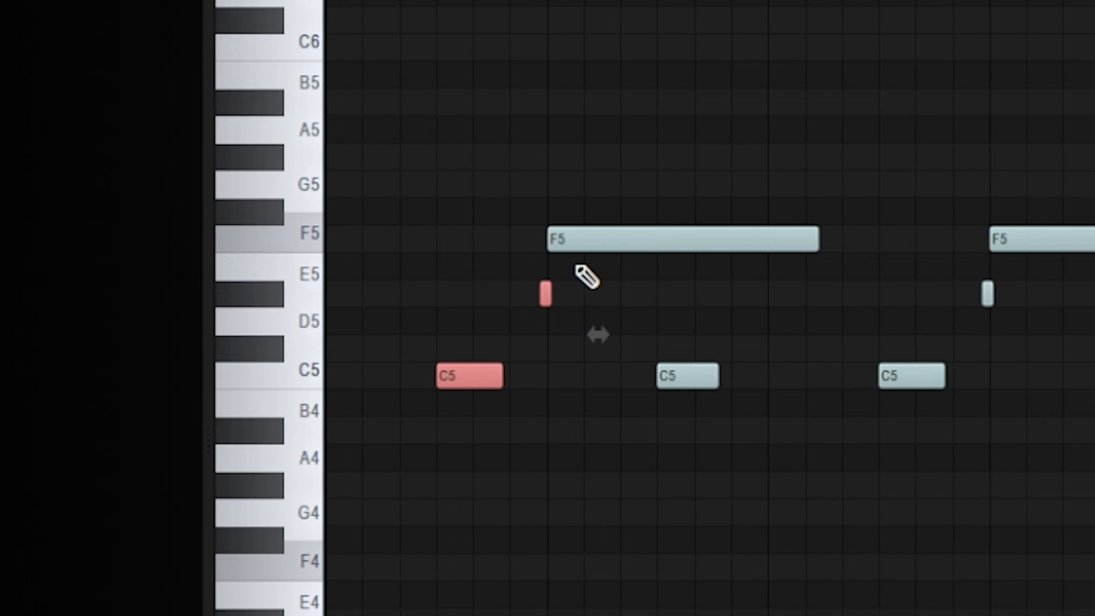
left_click(581, 238, "shift")
left_click(453, 432)
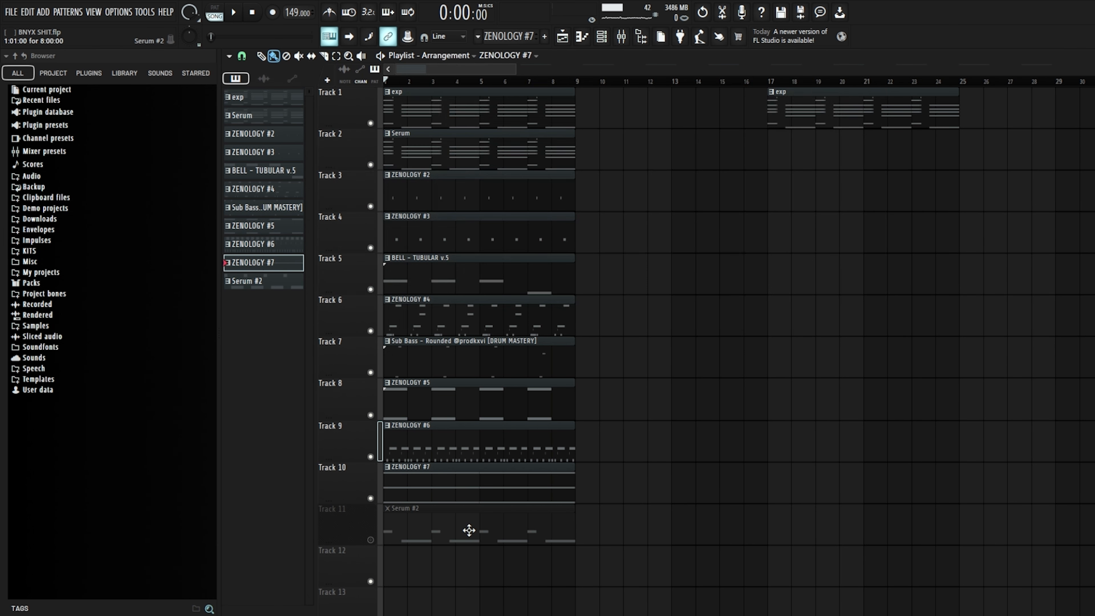
Open the ZENOLOGY #7 pattern's held F notes, and play the Serum #2 pattern, selecting its first C#4 notes.
double_click(431, 497)
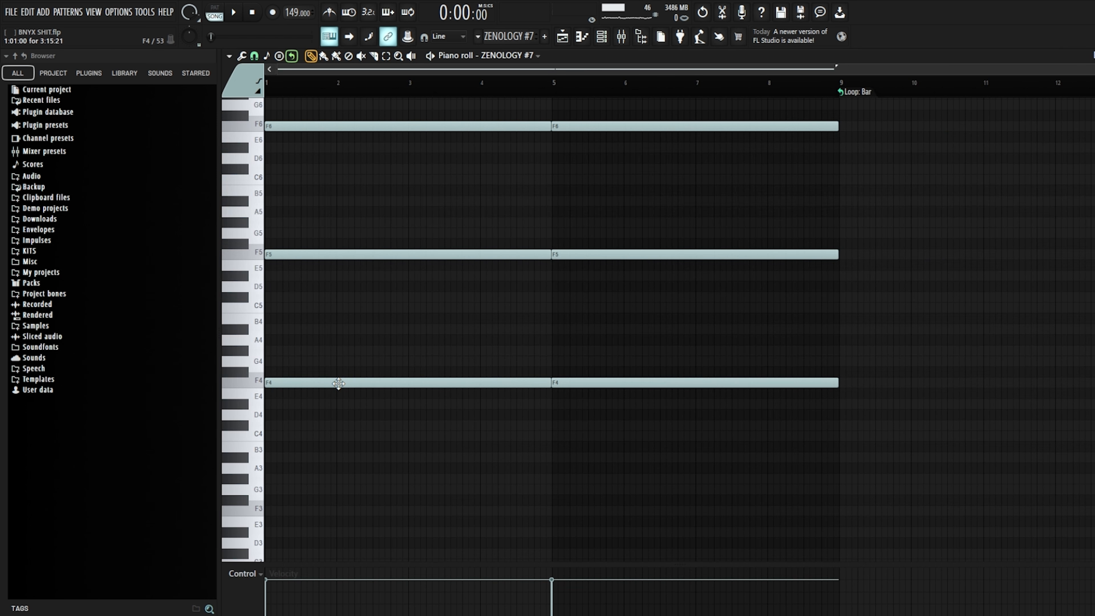
scroll(339, 384, "up", 2)
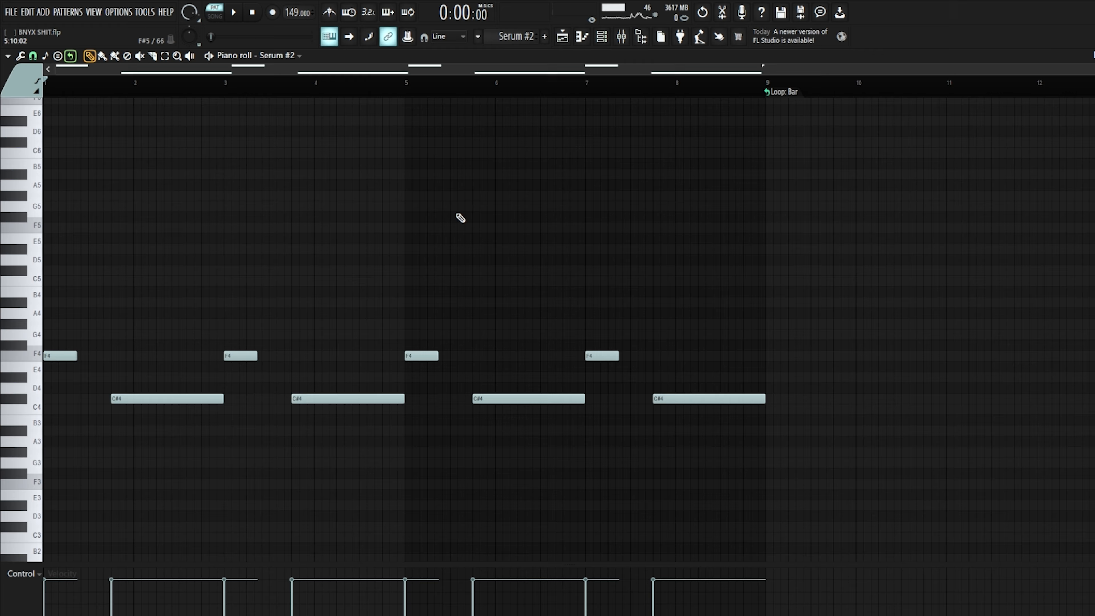
key("space")
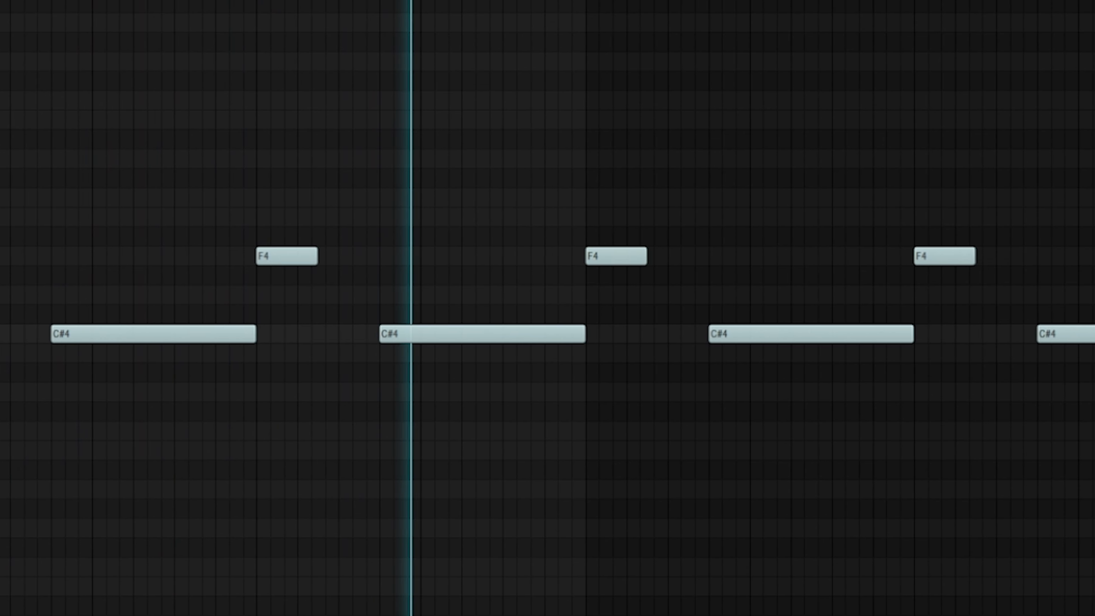
left_click_drag(297, 255, 409, 341)
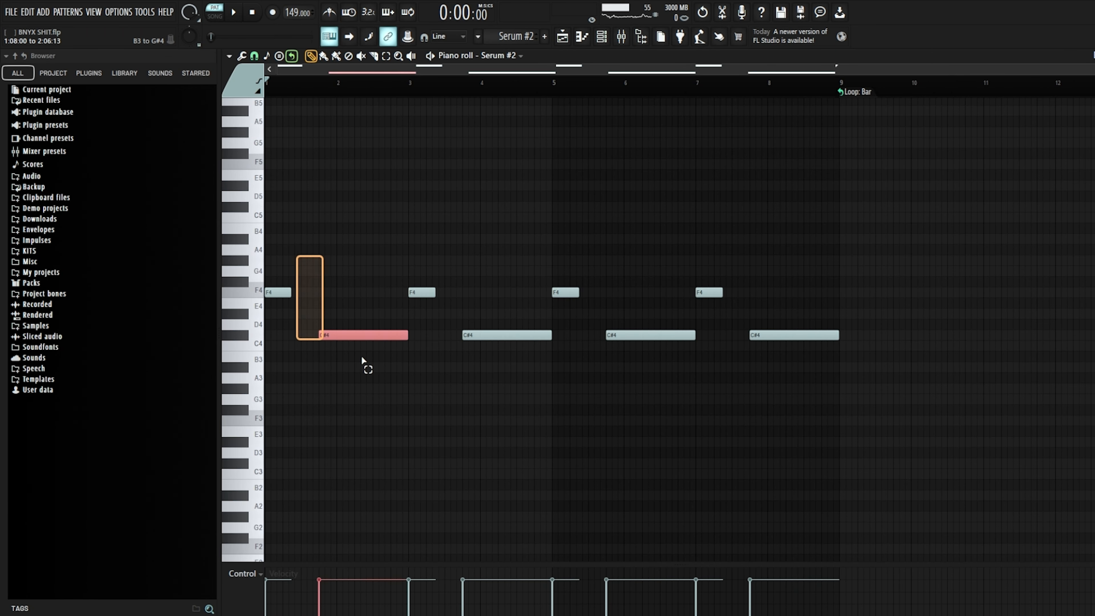
left_click_drag(380, 256, 544, 341)
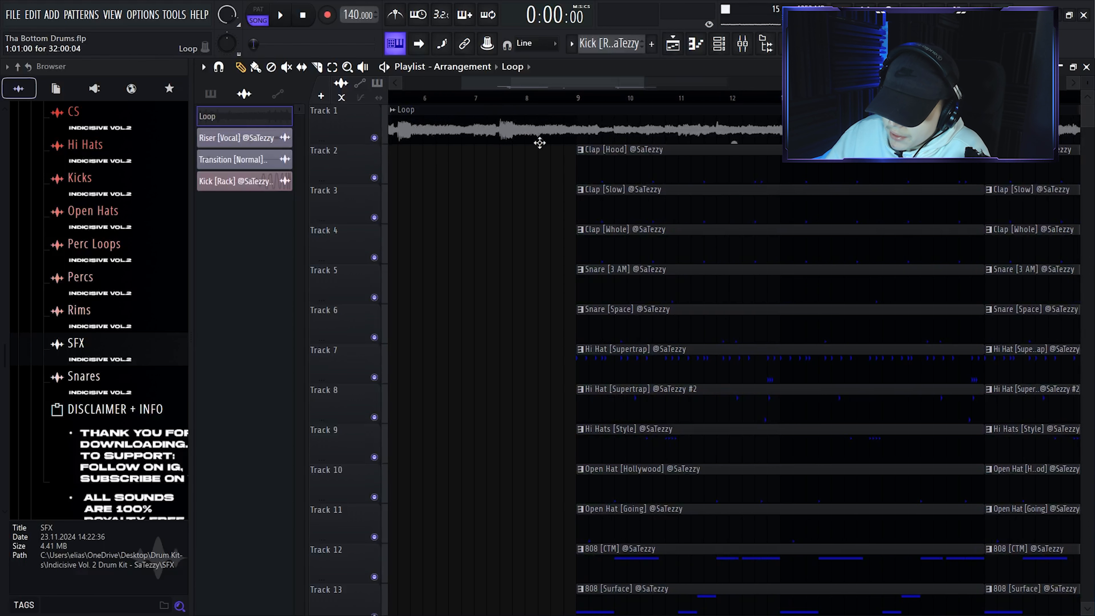
Open the Clap [Hood] clip on track 2 of the drum arrangement and play its pattern in the piano roll.
scroll(560, 113, "down", 3)
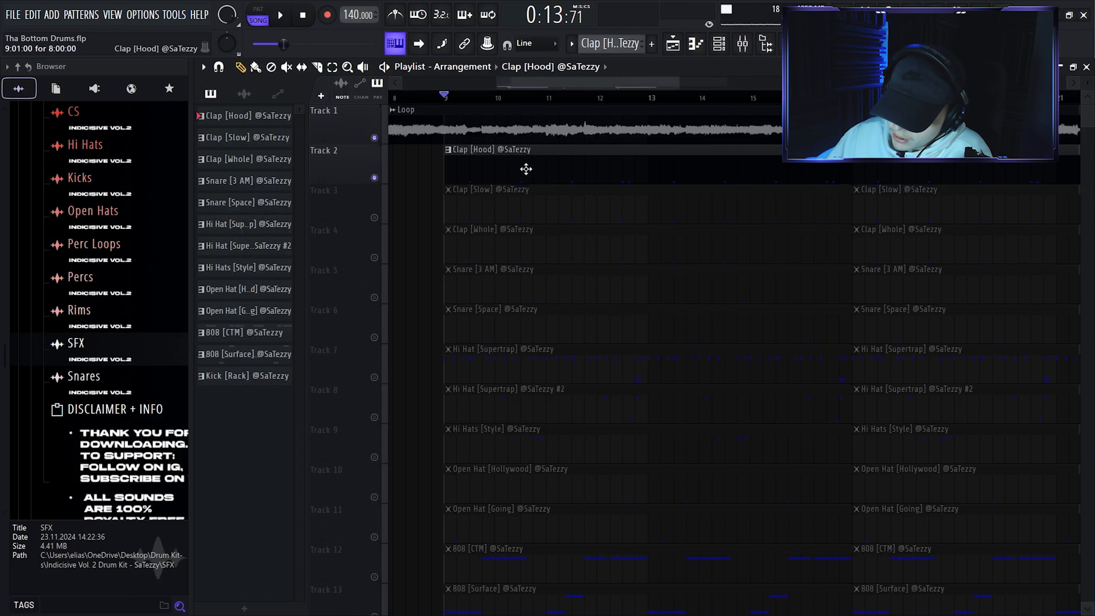
double_click(461, 152)
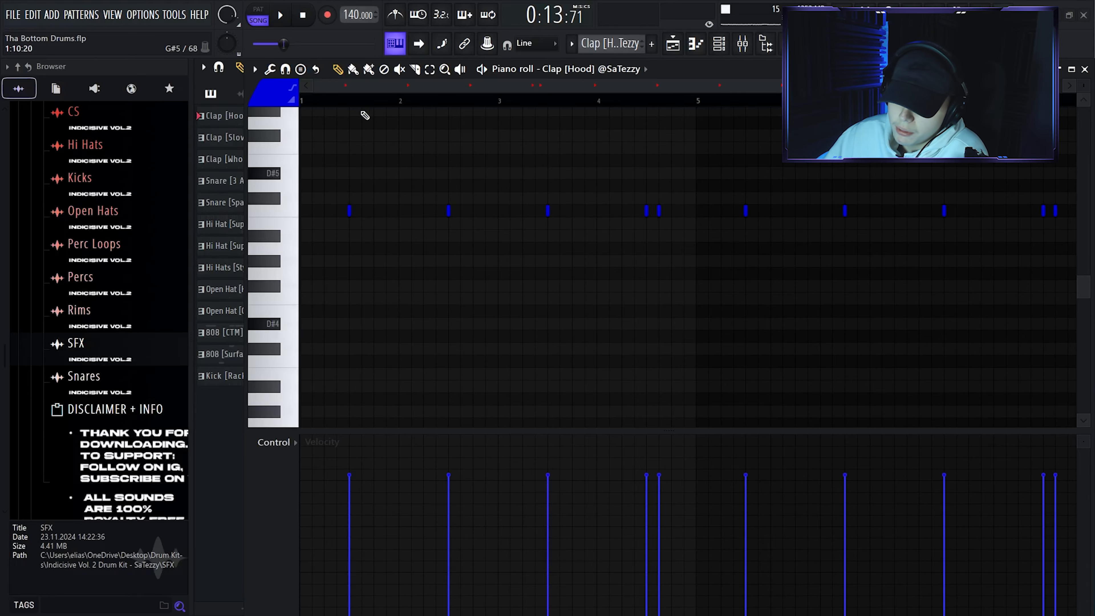
scroll(367, 105, "up", 4)
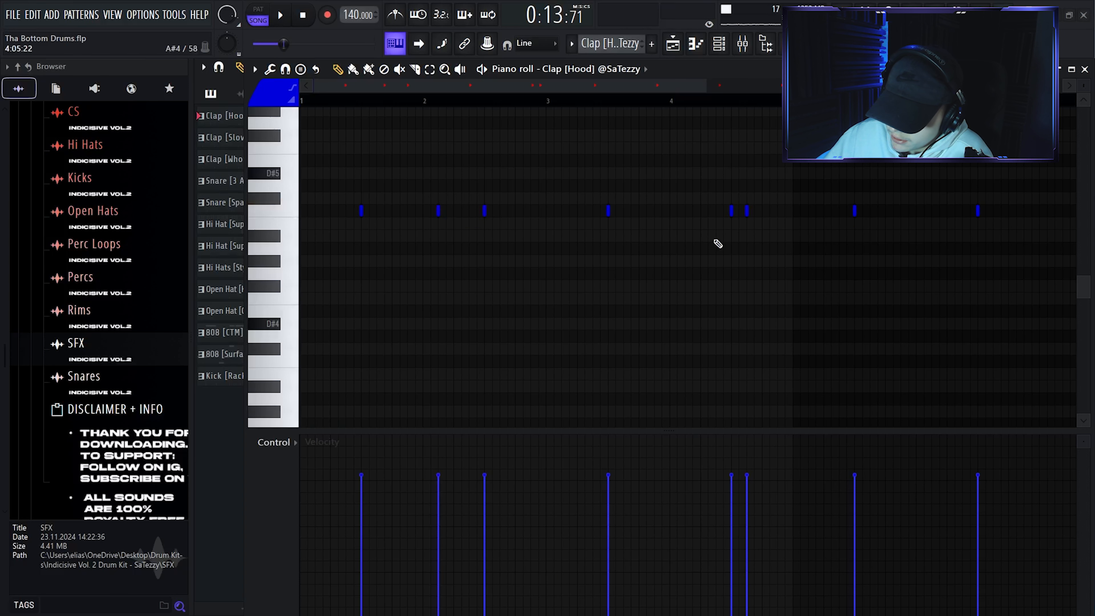
key("space")
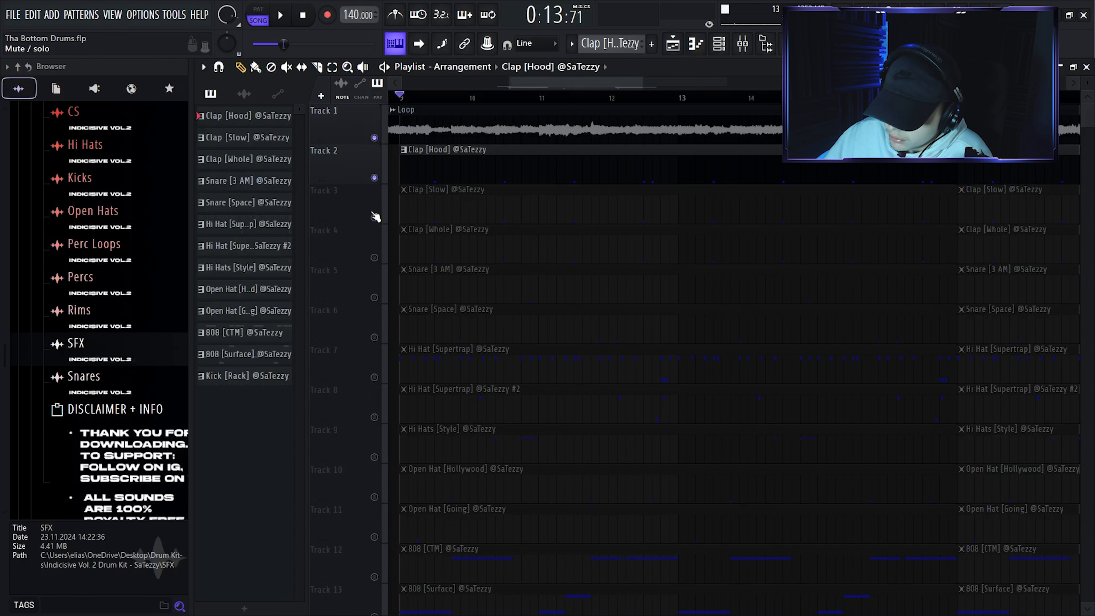
Open the Clap [Slow] clip on track 3 and play its pattern in the piano roll.
double_click(410, 206)
scroll(419, 107, "down", 2)
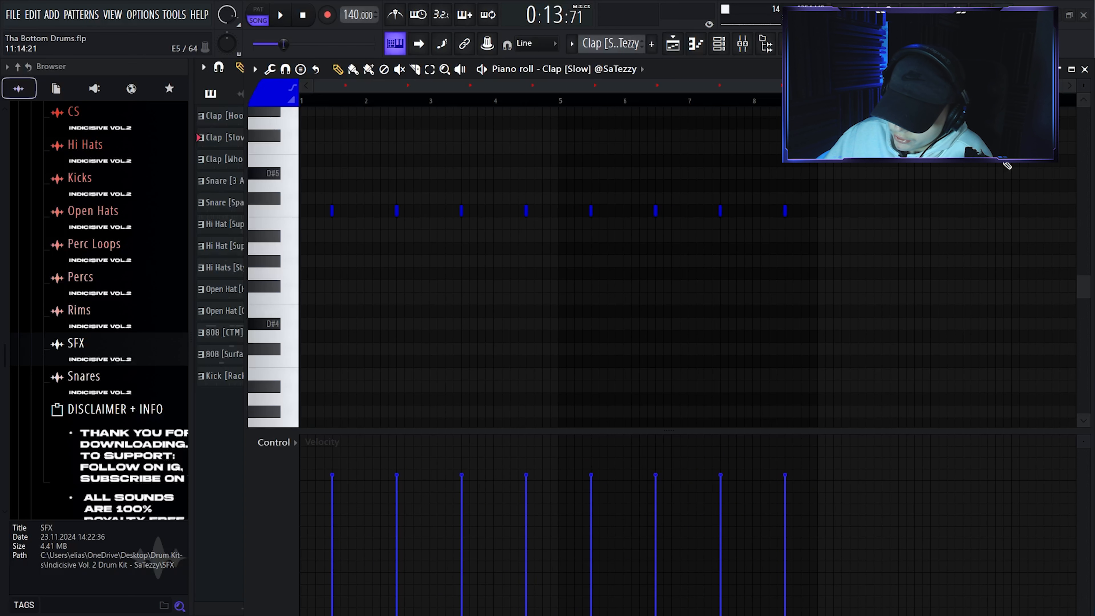
key("space")
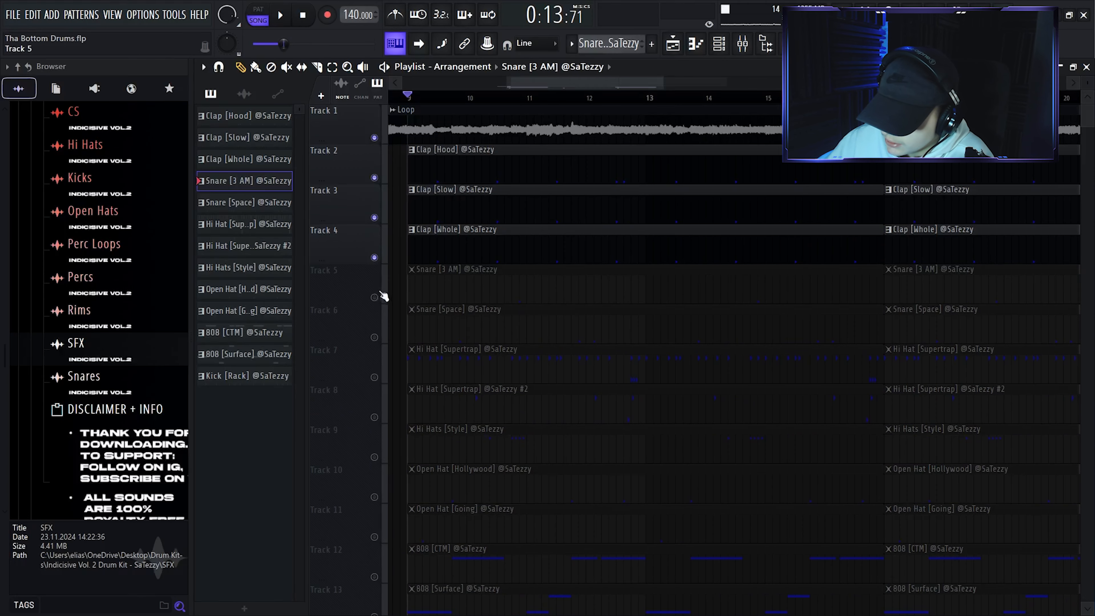
Unmute track 5 and play its Snare [3 AM] pattern in the piano roll.
left_click(375, 298)
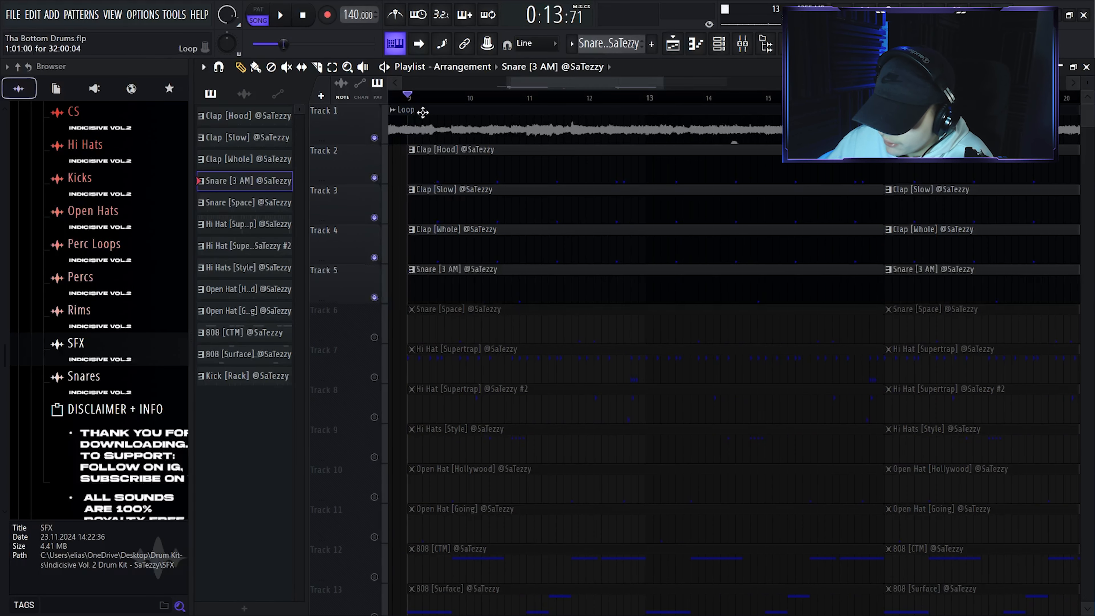
scroll(478, 195, "up", 2, "ctrl")
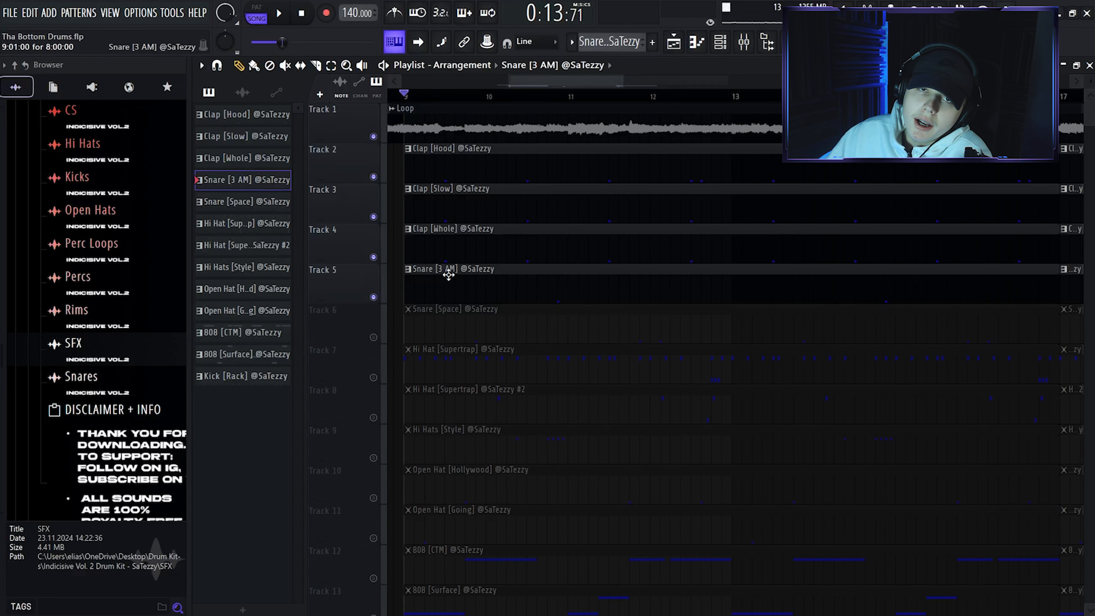
double_click(409, 272)
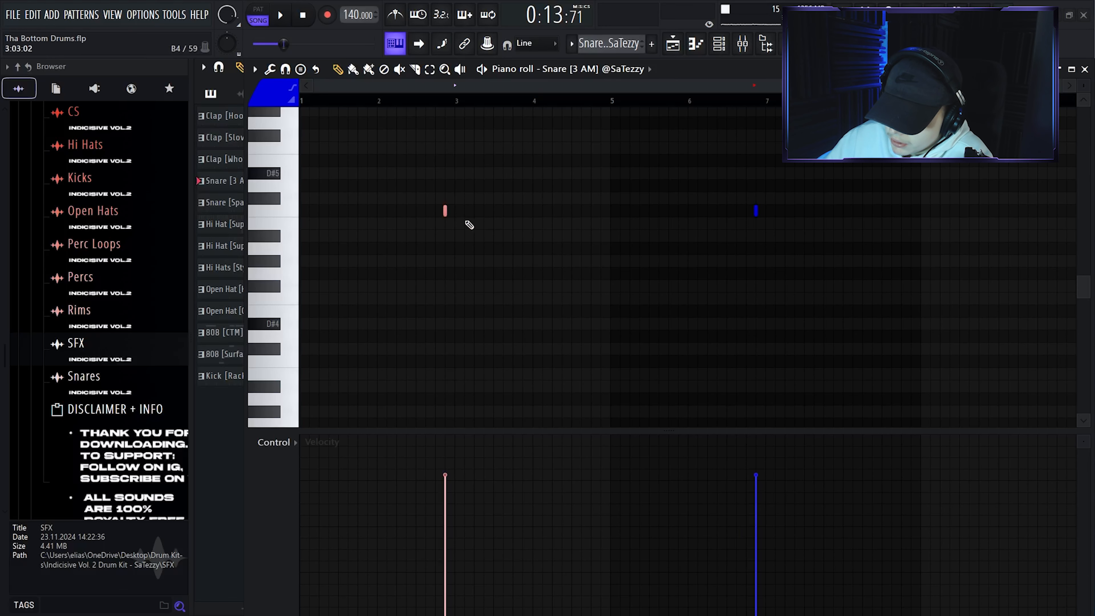
key("space")
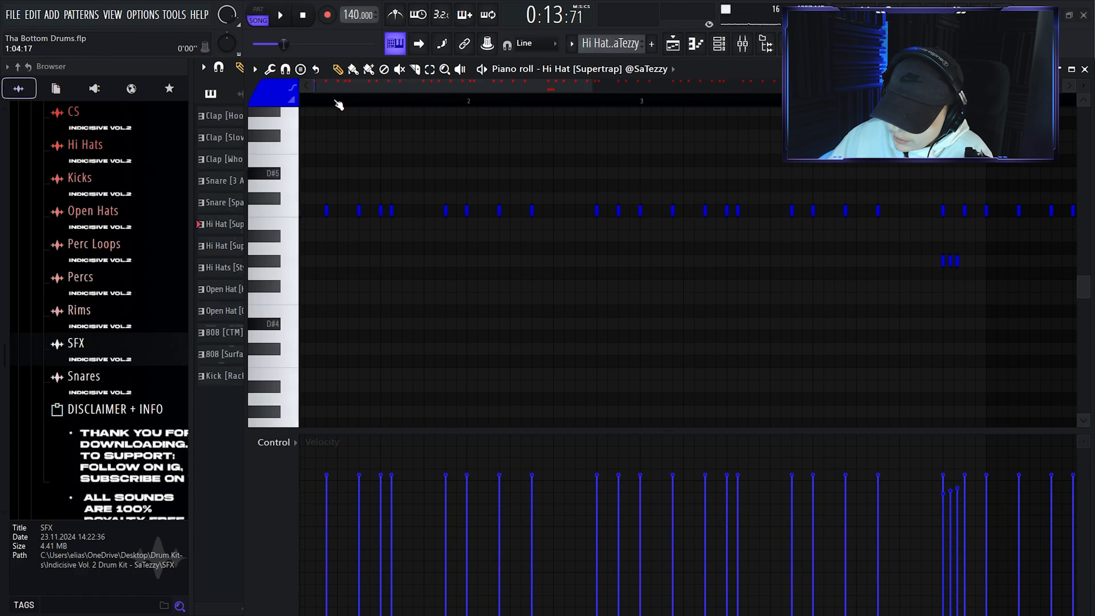
Examine and play the two Hi Hat [Supertrap] patterns and the Open Hat [Hollywood] pattern in the piano roll.
scroll(347, 89, "up", 1)
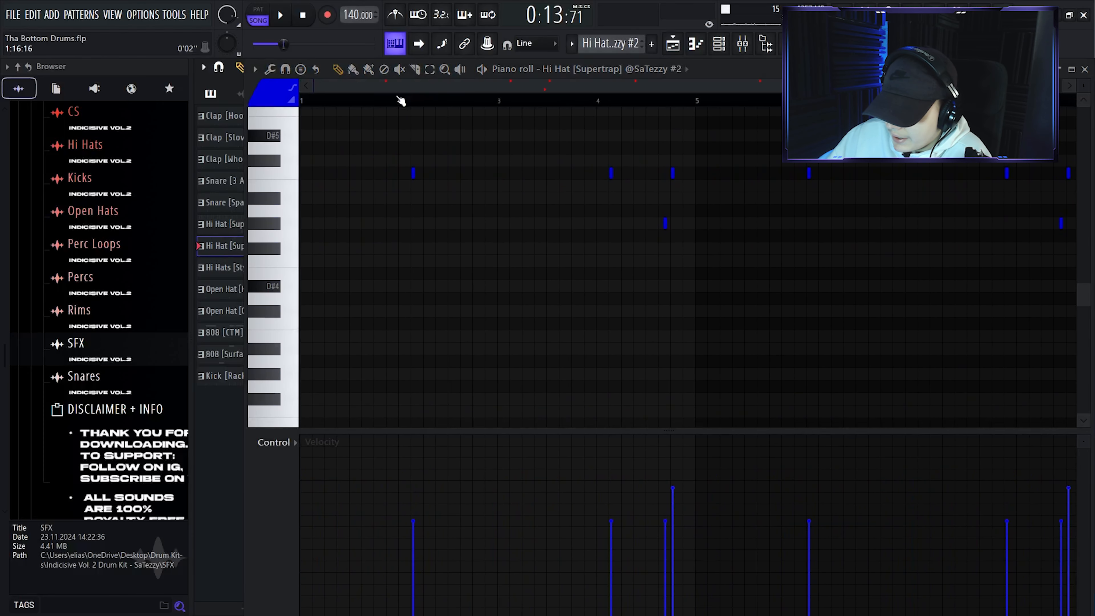
scroll(401, 100, "up", 1)
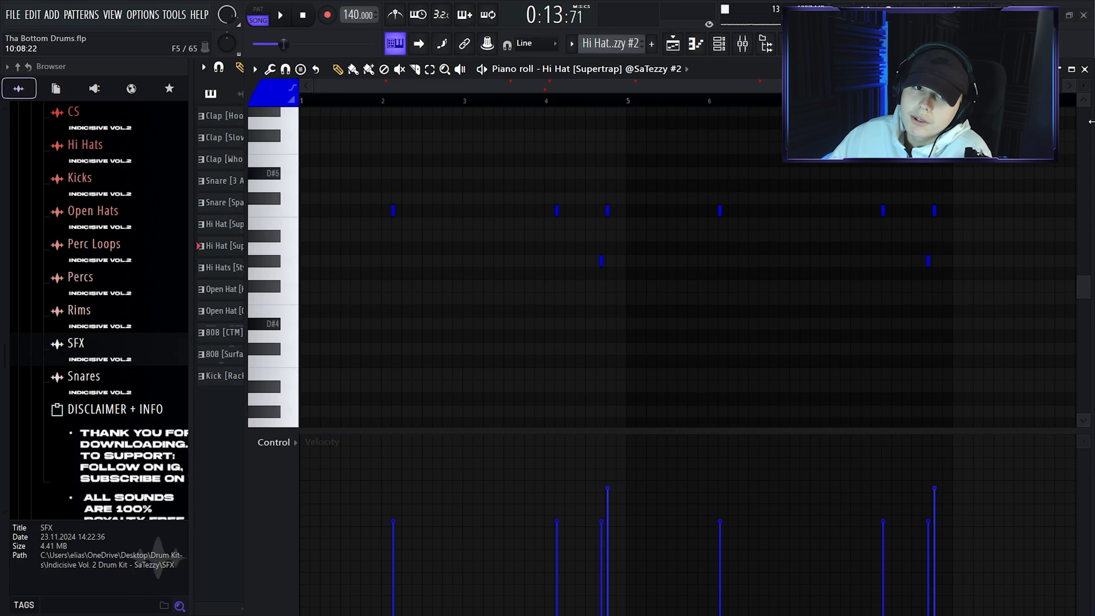
key("space")
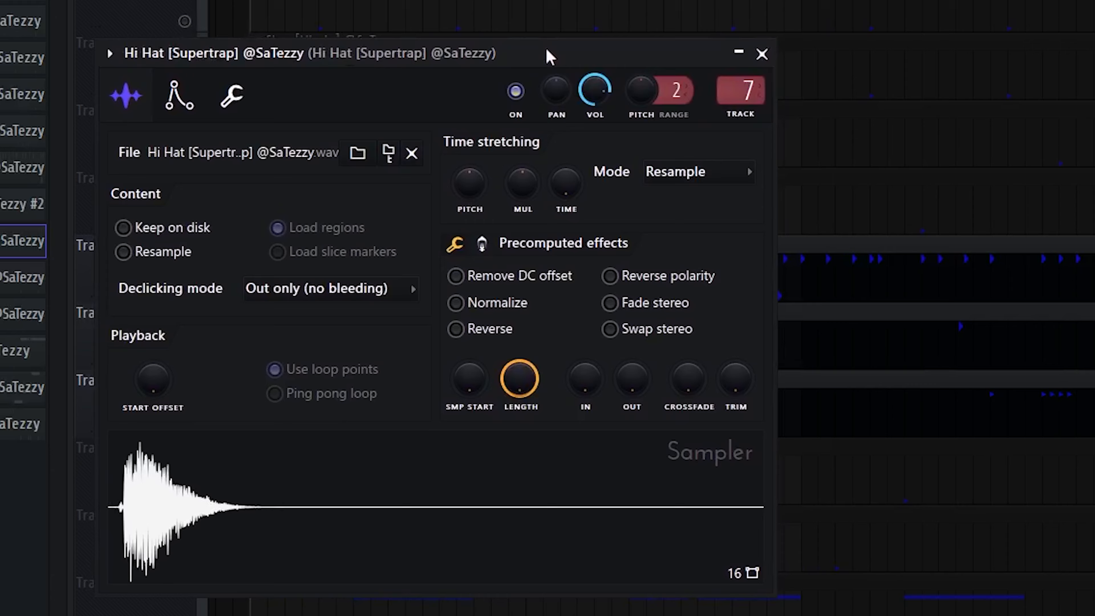
left_click(540, 353)
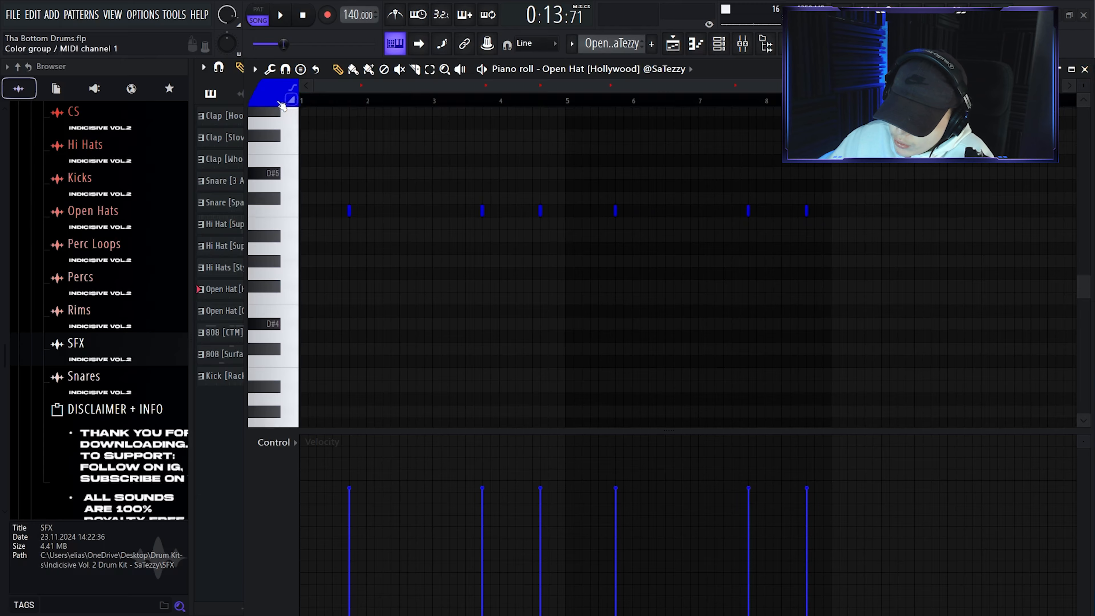
key("space")
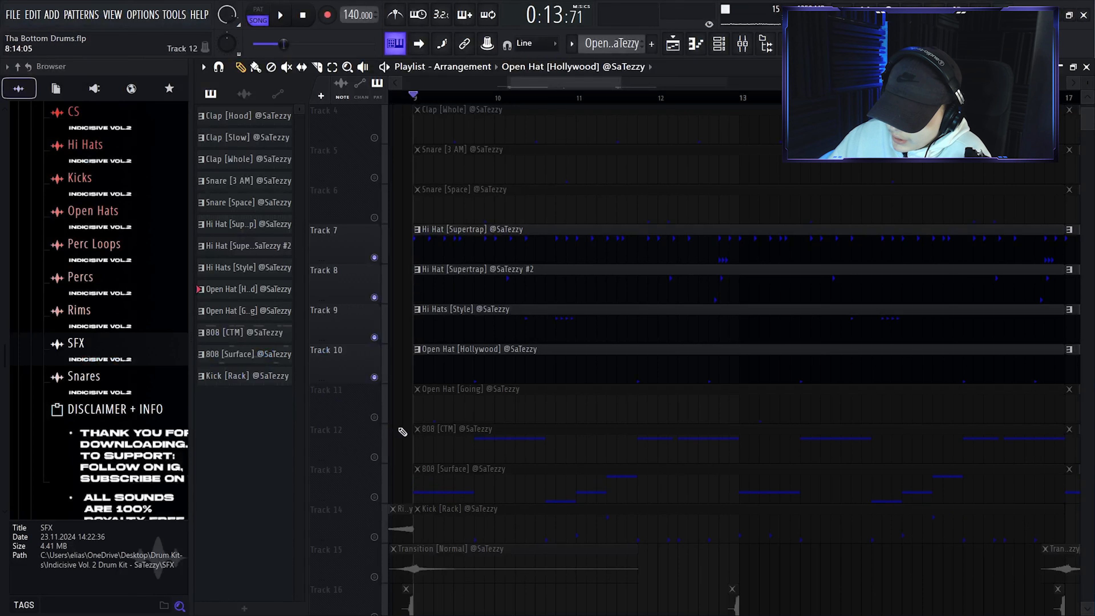
Unmute the Open Hat [Going] track 11 and the 808 [Surface] track 13 in the playlist.
left_click(374, 417)
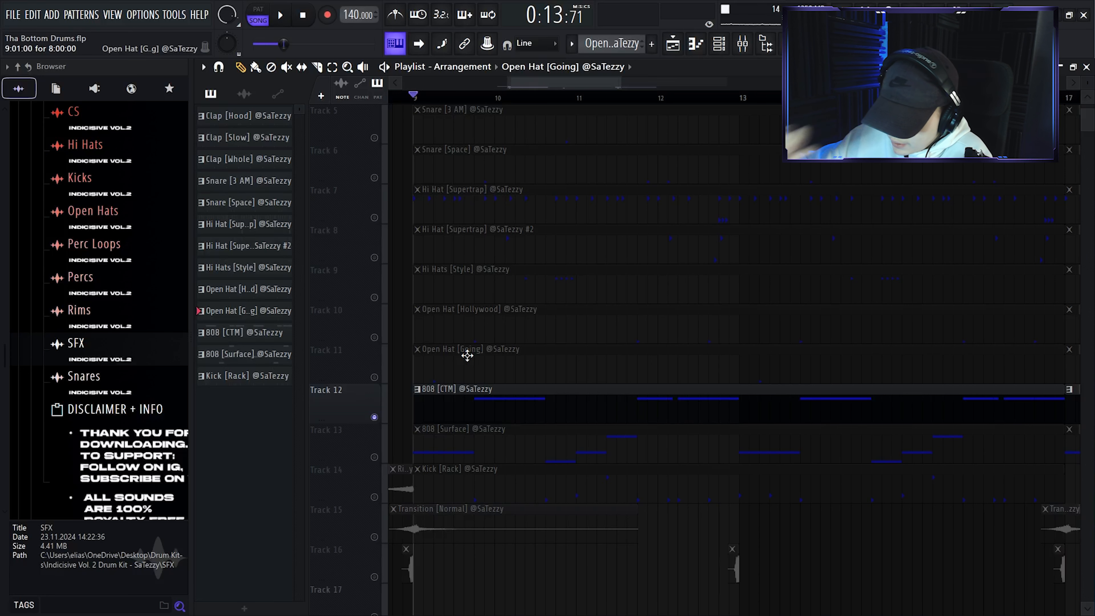
left_click(374, 457)
scroll(423, 388, "down", 3)
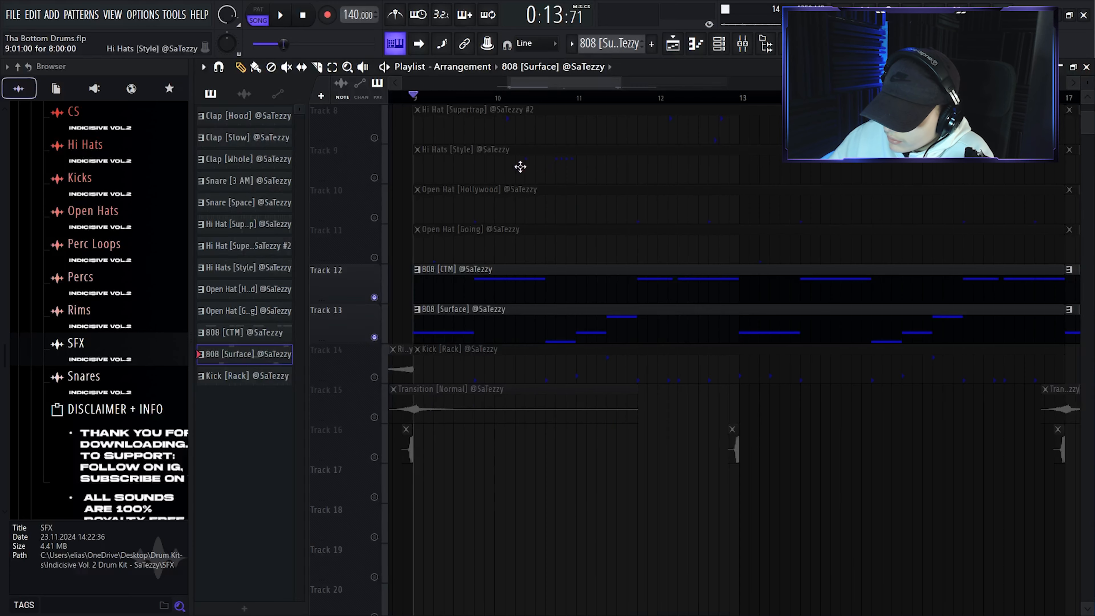
Open the Kick [Rack] clip on track 14 to show its notes in the piano roll.
scroll(524, 95, "down", 3)
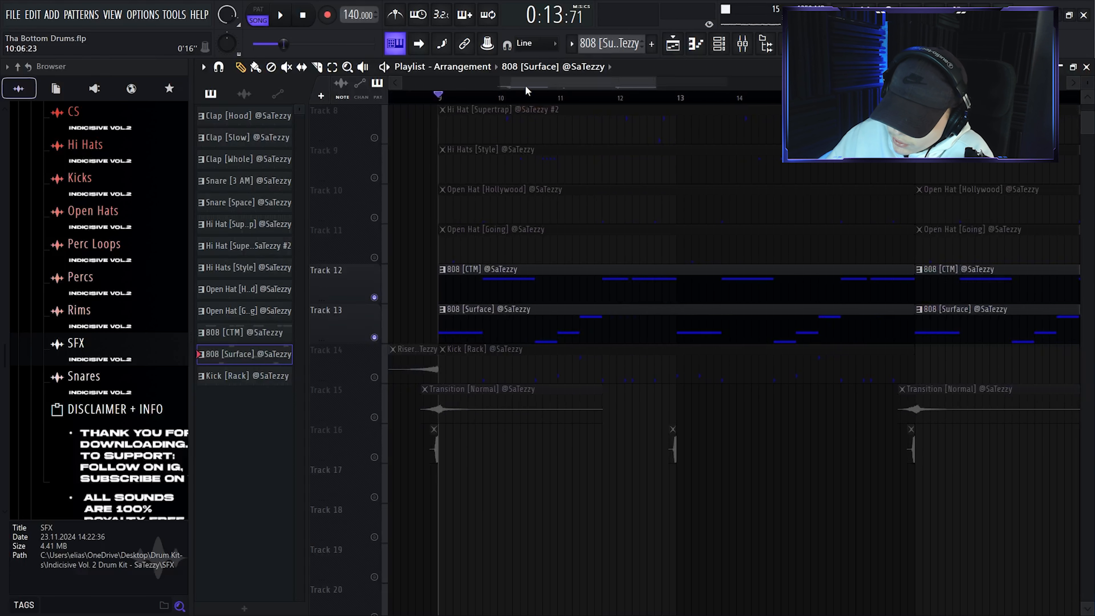
scroll(524, 88, "right", 1)
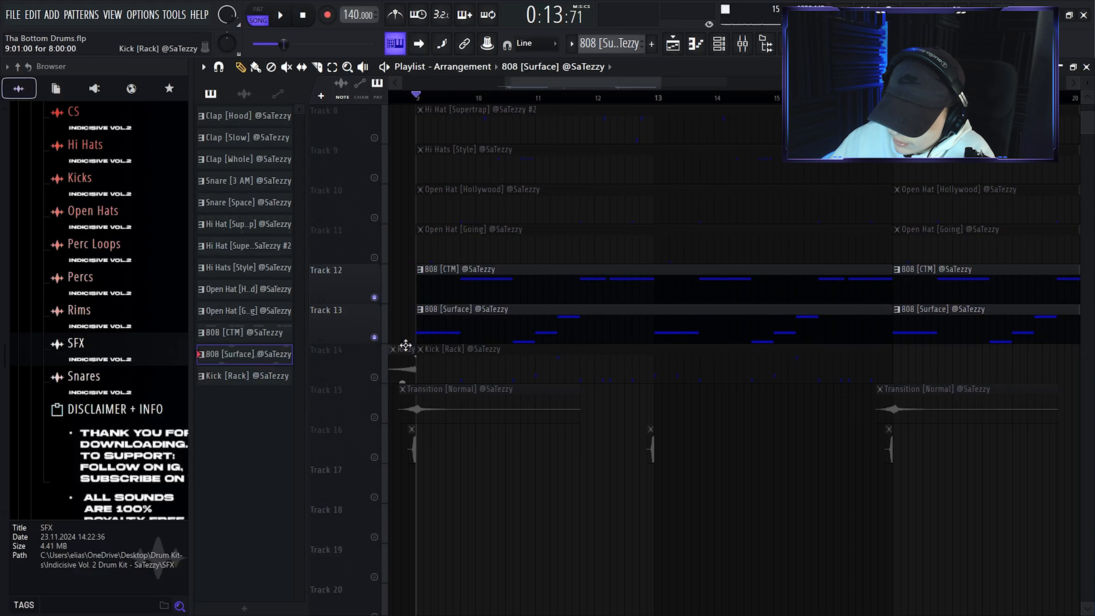
double_click(470, 367)
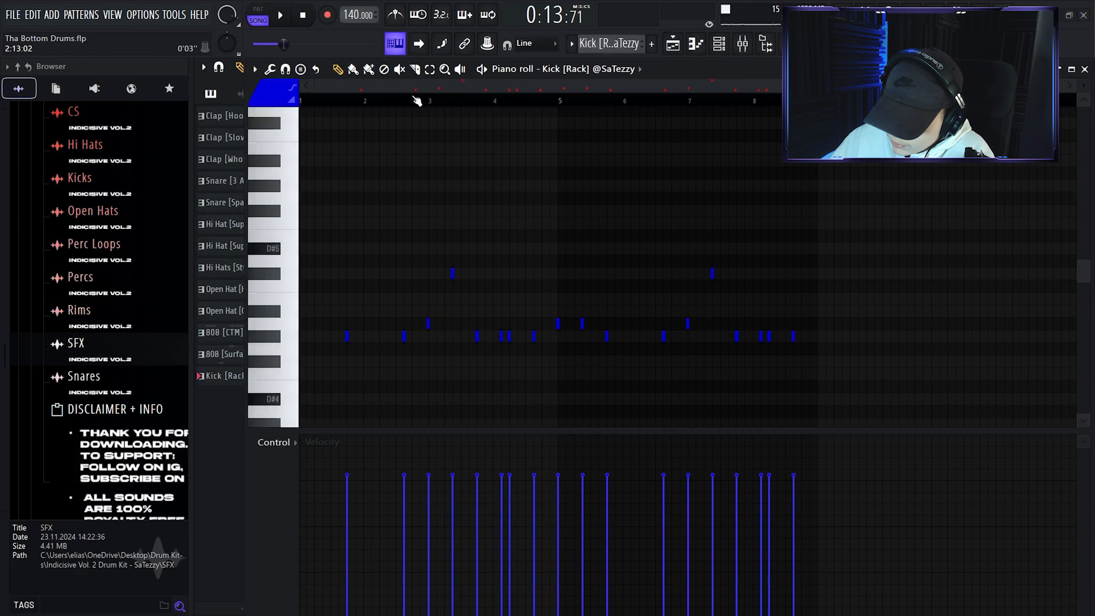